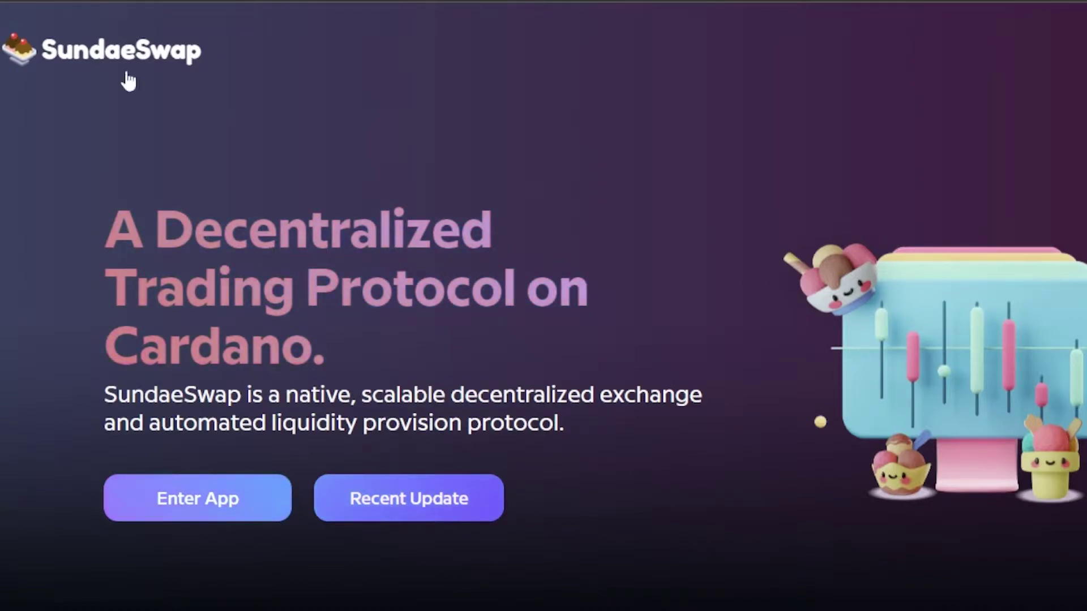
- Enter the exchange app, grant the Nami wallet access, and dismiss the 'Connected to Nami' notice
click(209, 522)
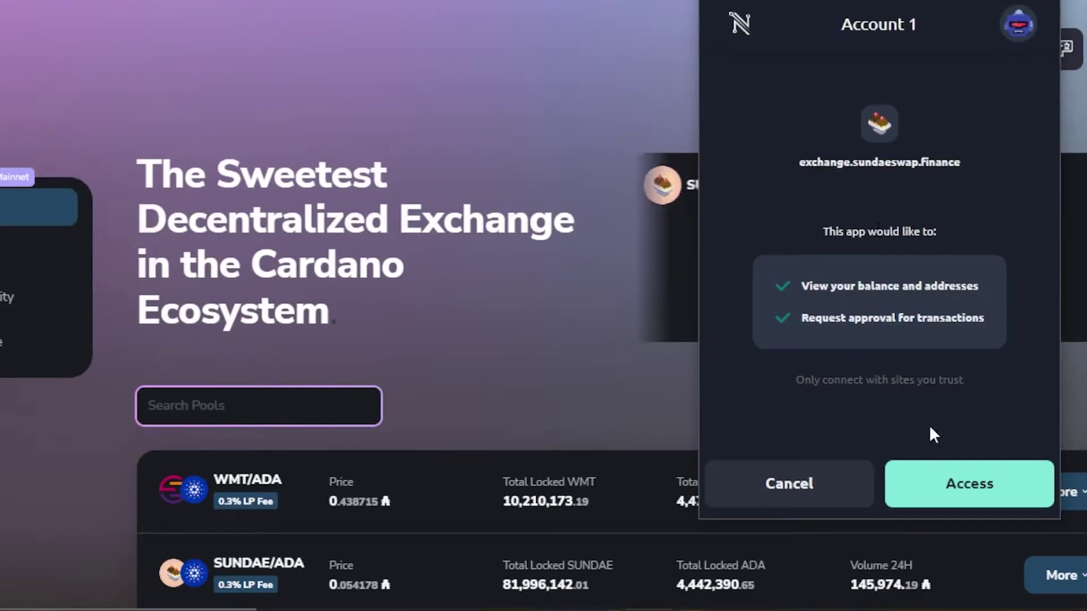
click(958, 477)
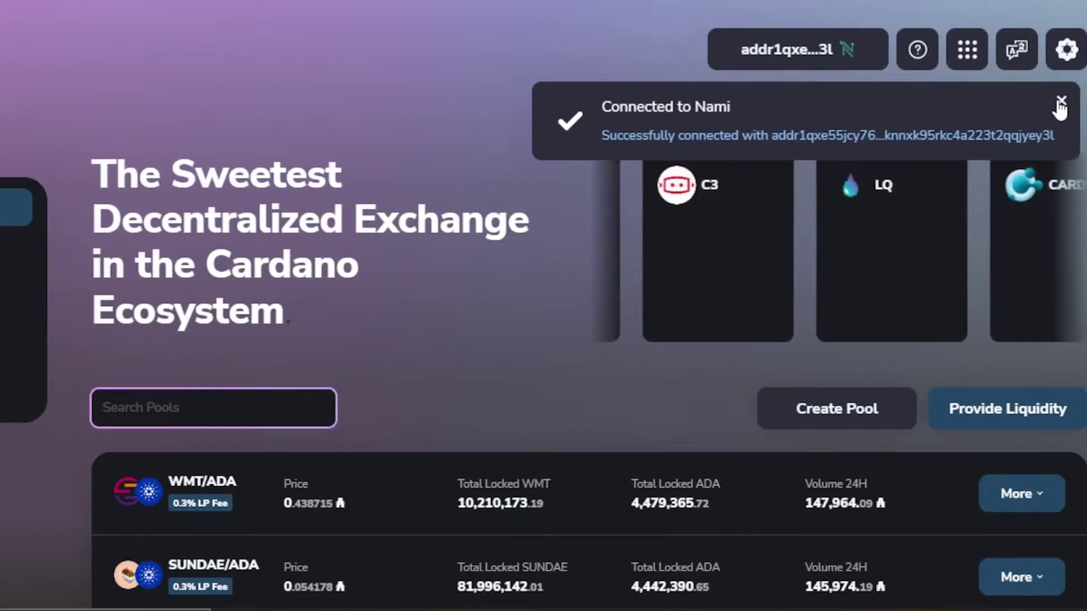
click(1061, 102)
scroll(588, 365, down, 1)
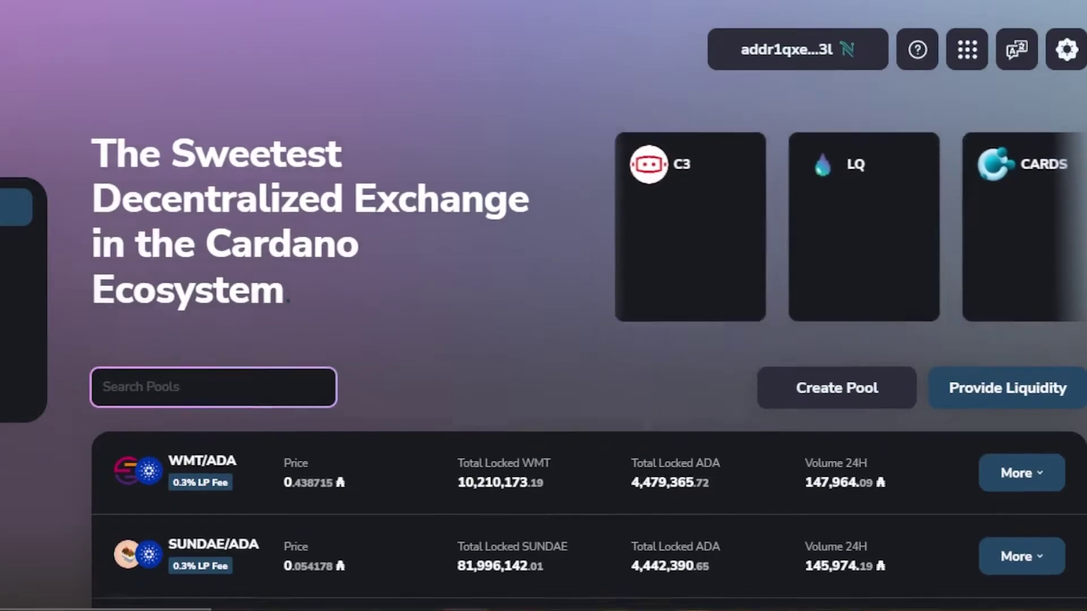
scroll(588, 365, down, 5)
scroll(588, 365, up, 6)
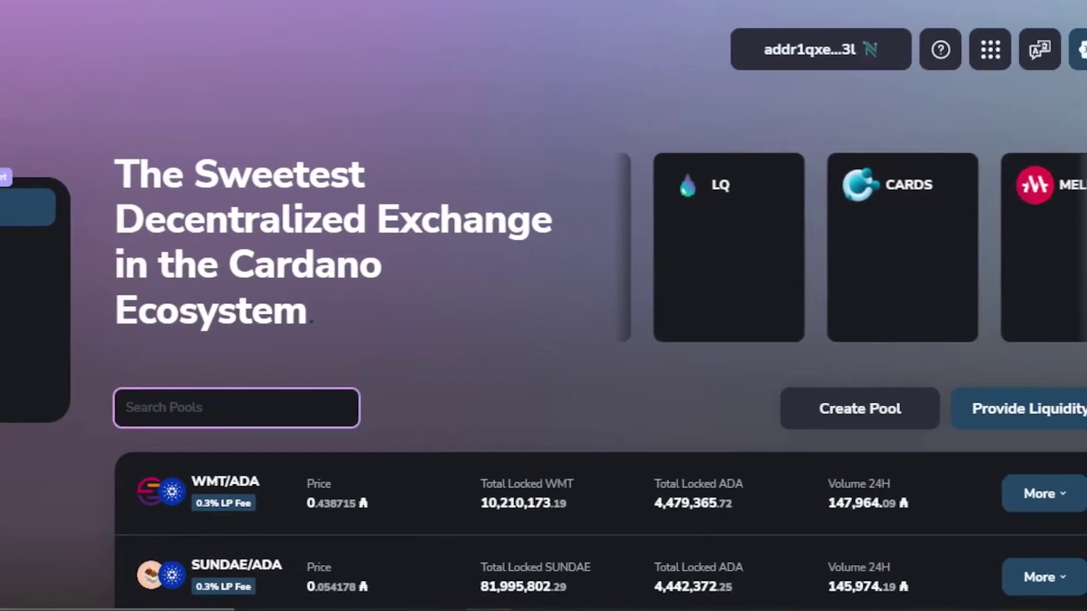
click(1067, 57)
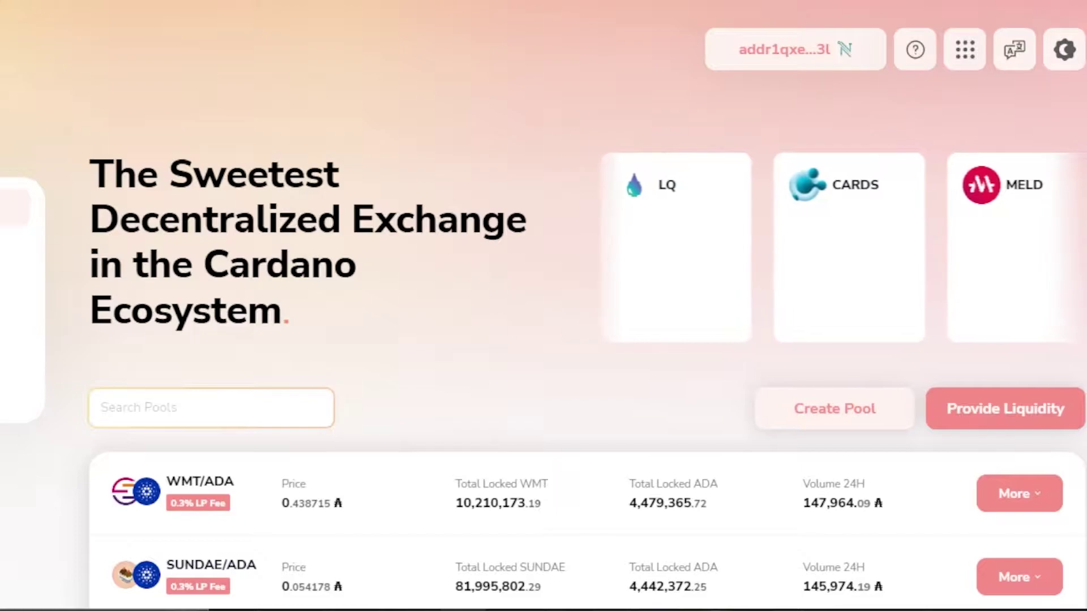
click(1066, 52)
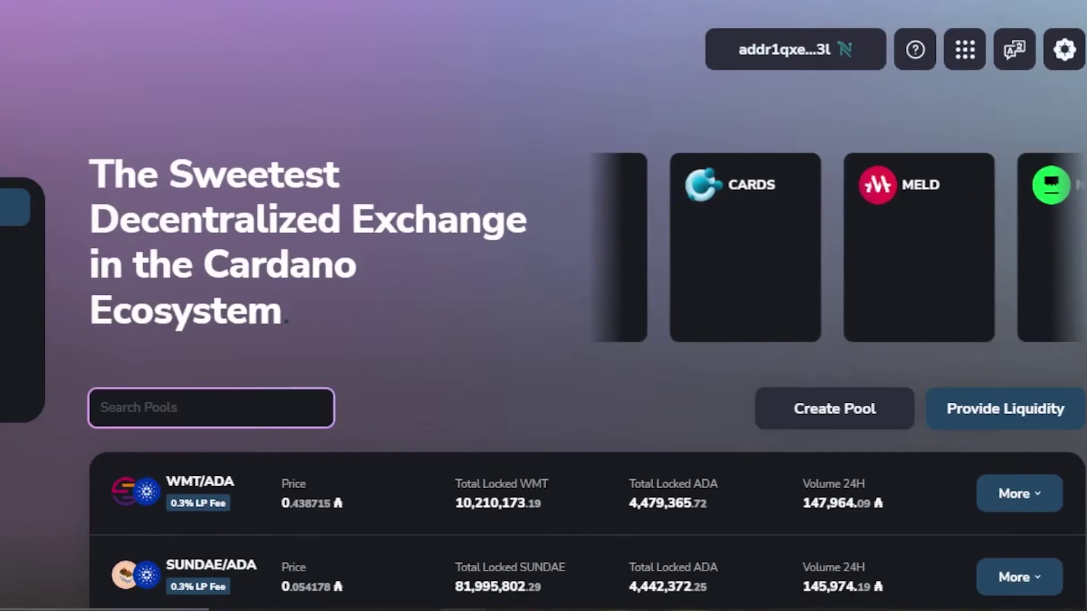
scroll(815, 339, down, 5)
scroll(816, 339, up, 5)
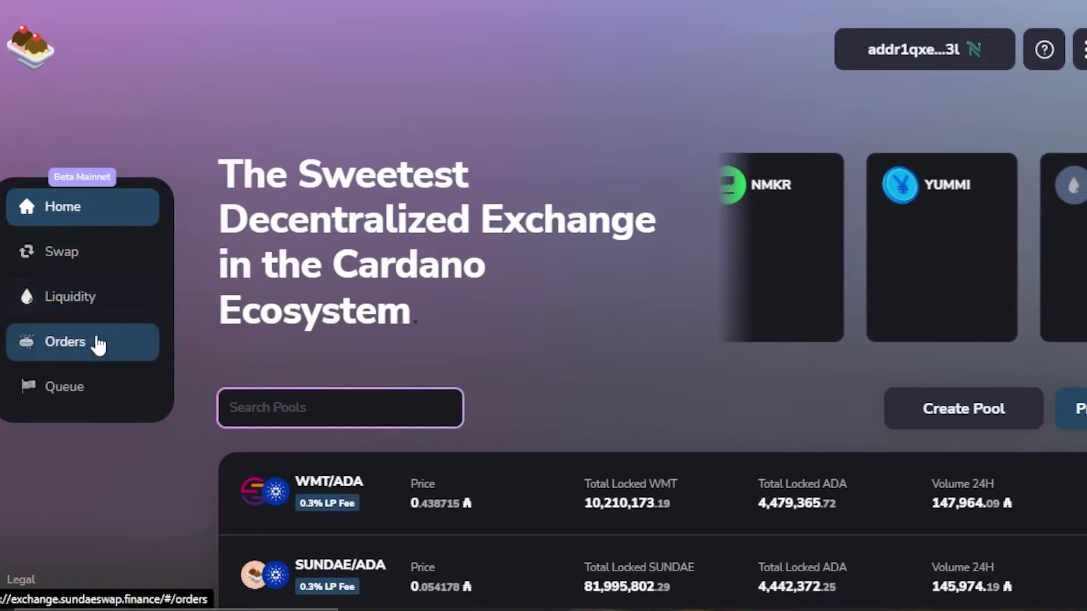
scroll(651, 363, down, 5)
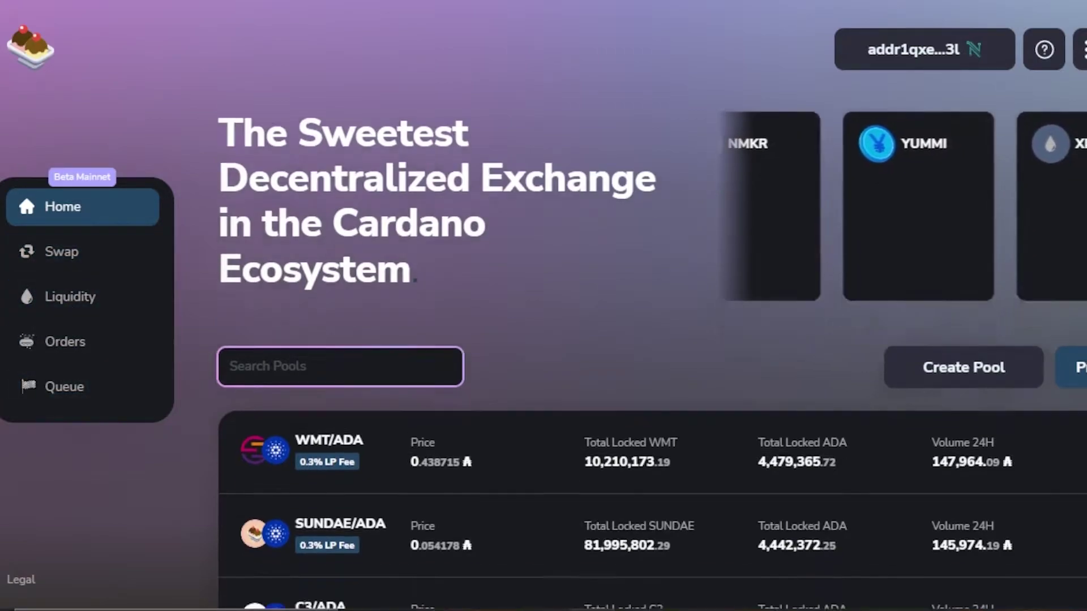
scroll(651, 362, down, 8)
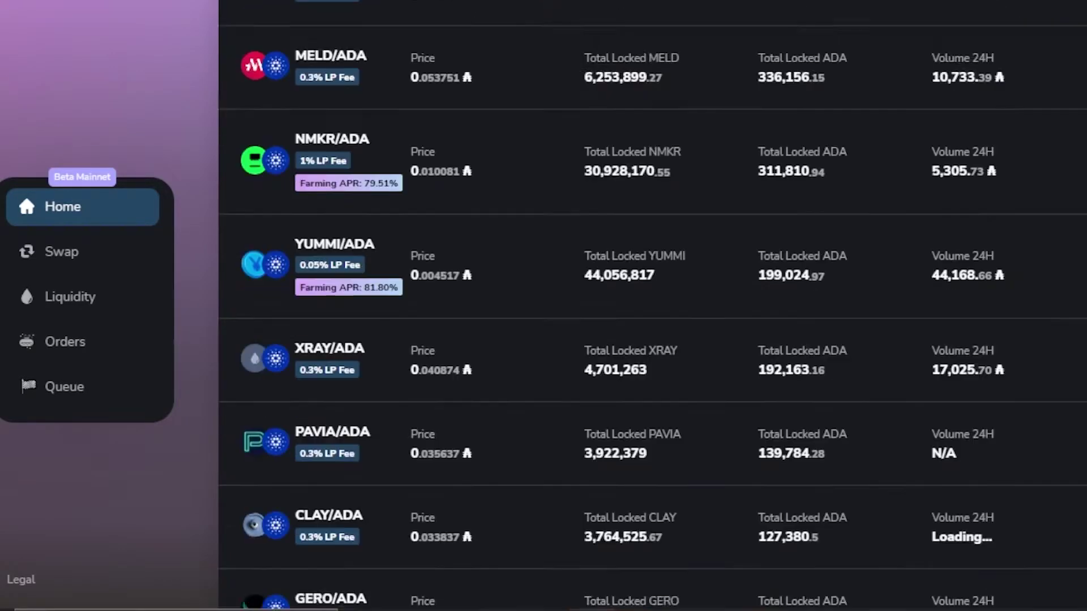
scroll(651, 363, down, 10)
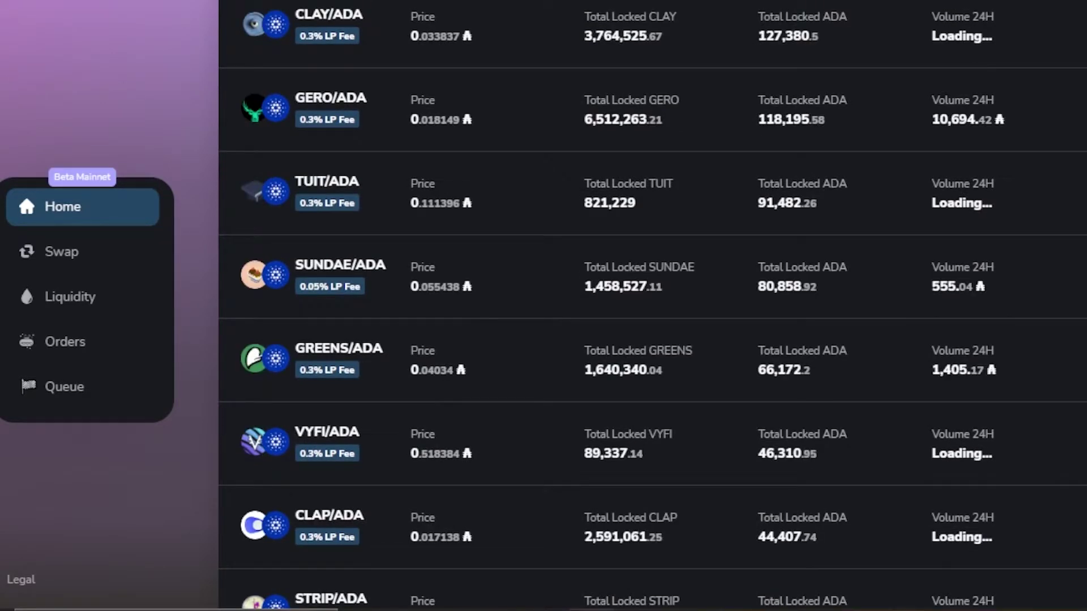
scroll(651, 362, up, 20)
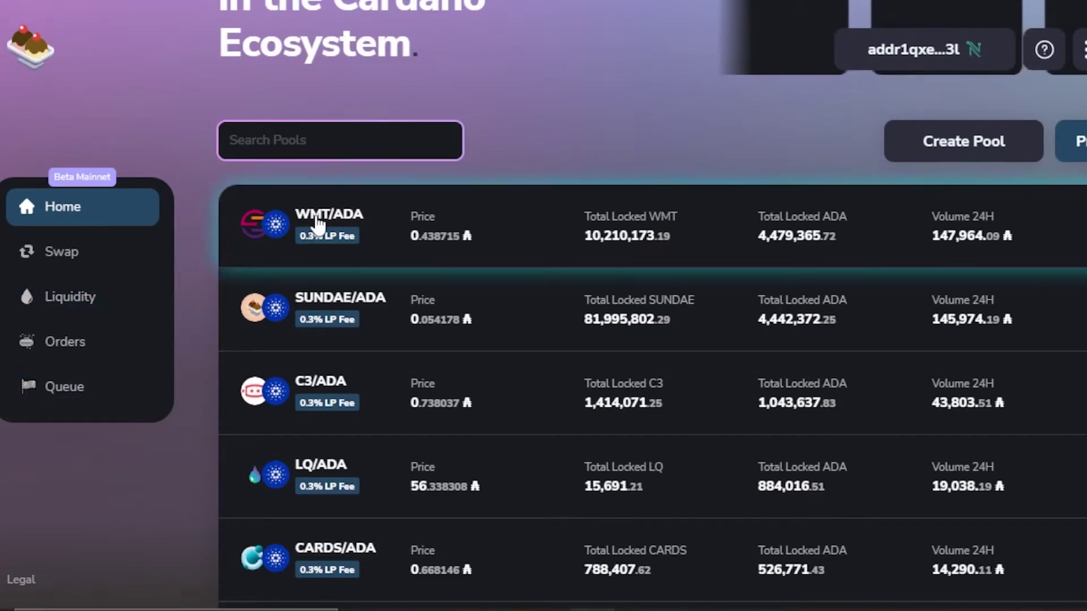
- On the Swap page, choose ADA as the token to sell and SUNDAE to receive
click(72, 260)
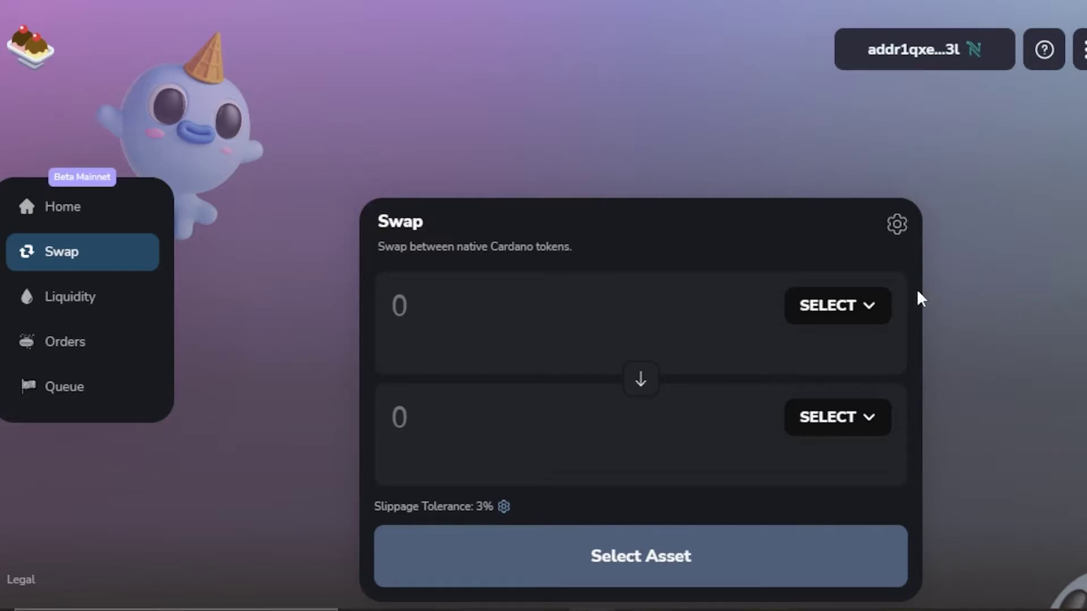
click(852, 307)
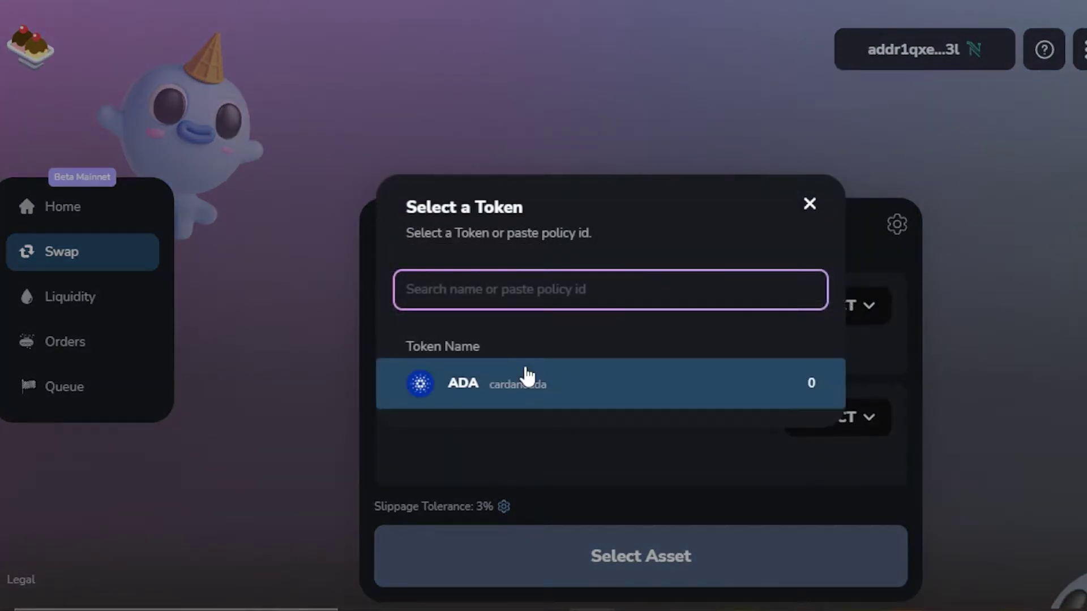
click(509, 385)
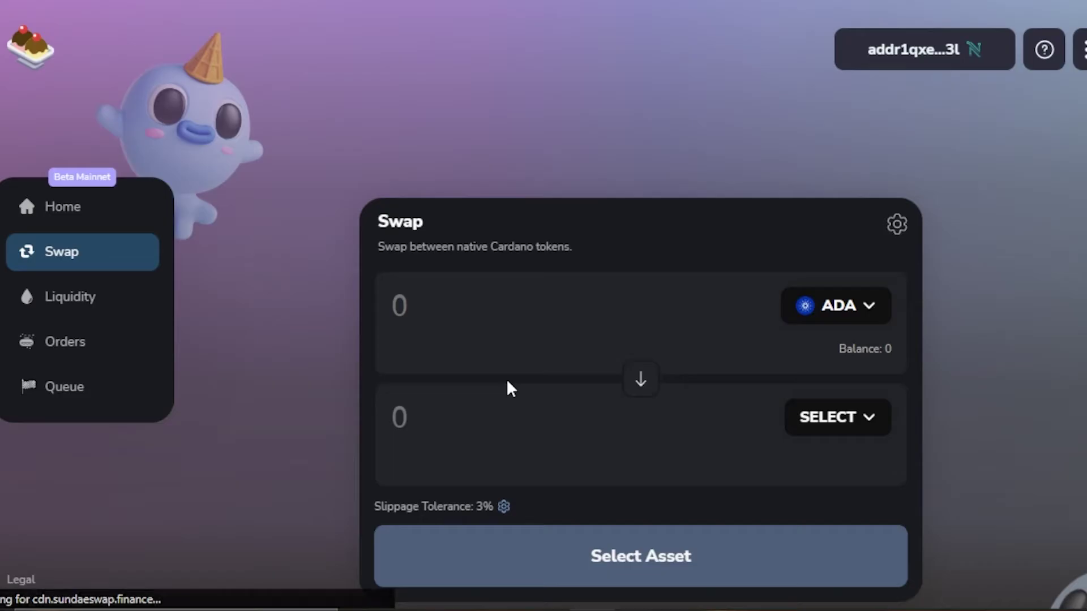
click(837, 420)
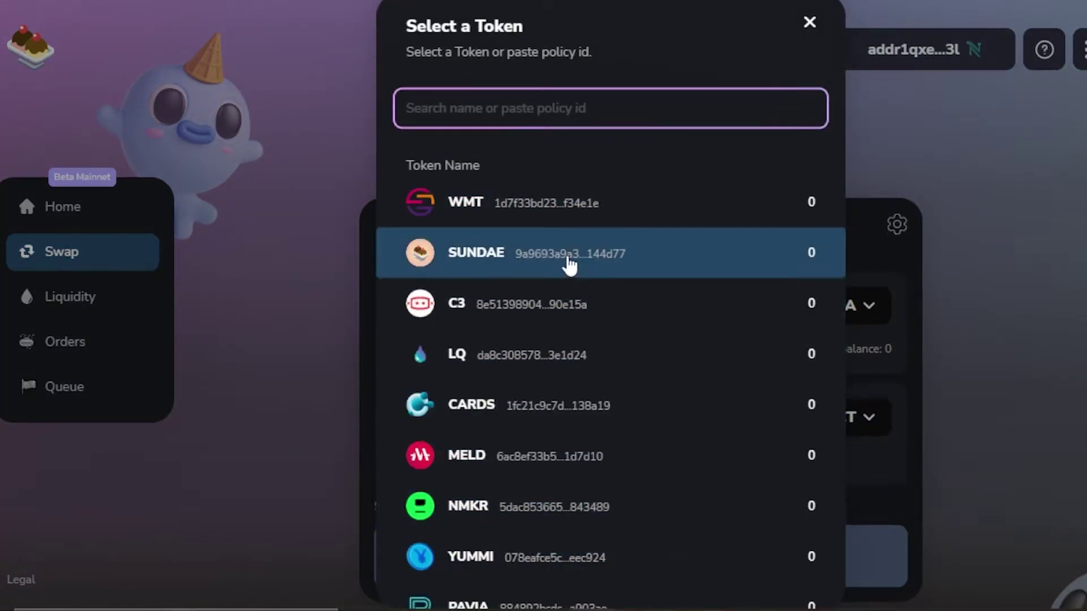
click(514, 269)
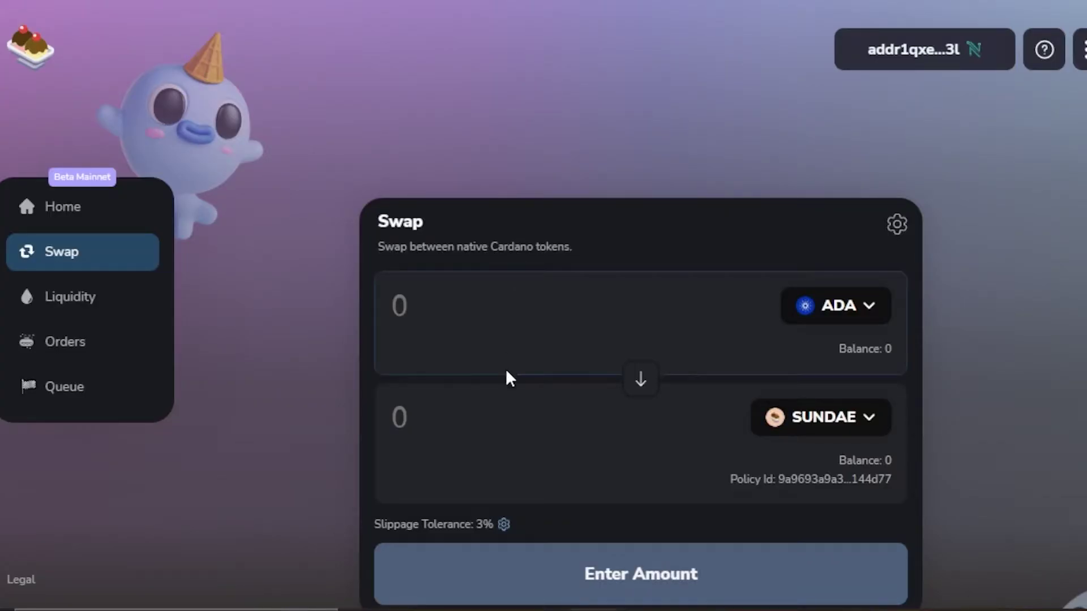
- Enter 10 ADA as the swap amount, quoting about 184.022469 SUNDAE
click(451, 323)
text(10)
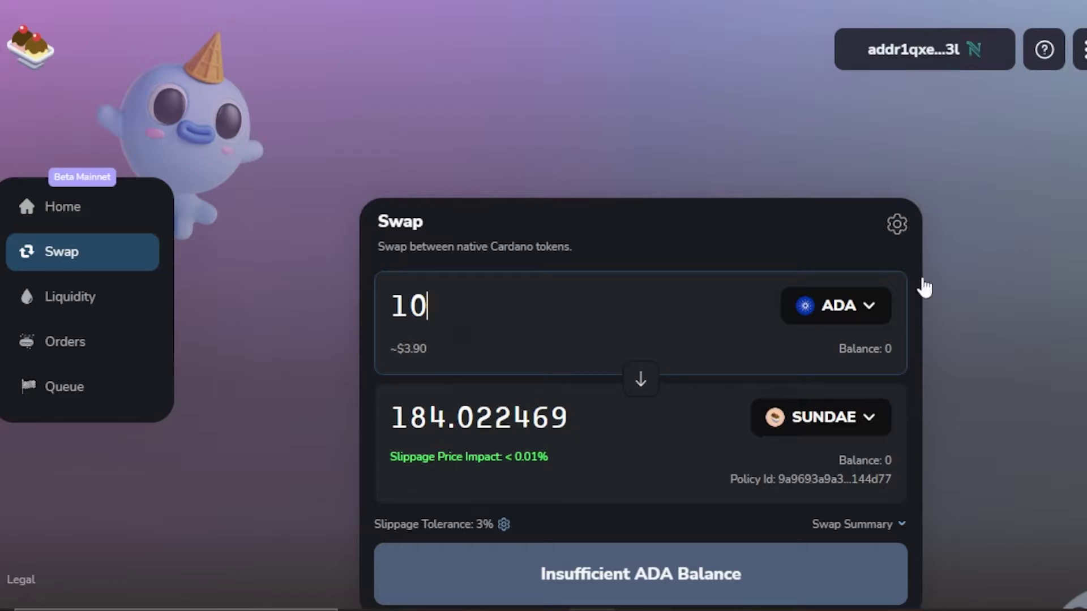
scroll(579, 470, down, 2)
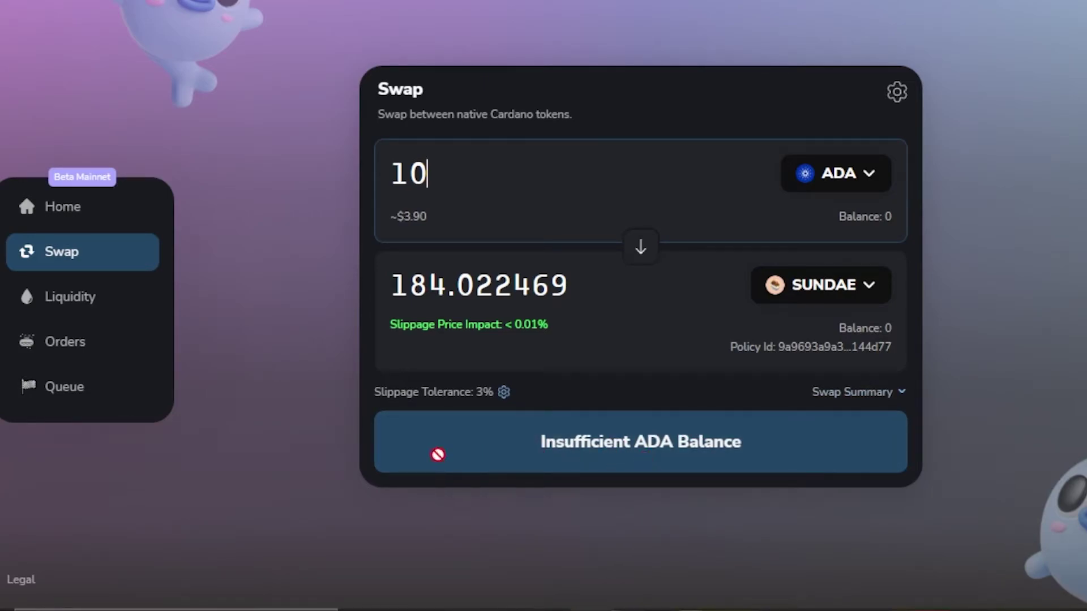
- Check the slippage tolerance settings and keep ADA as the token to sell
click(504, 392)
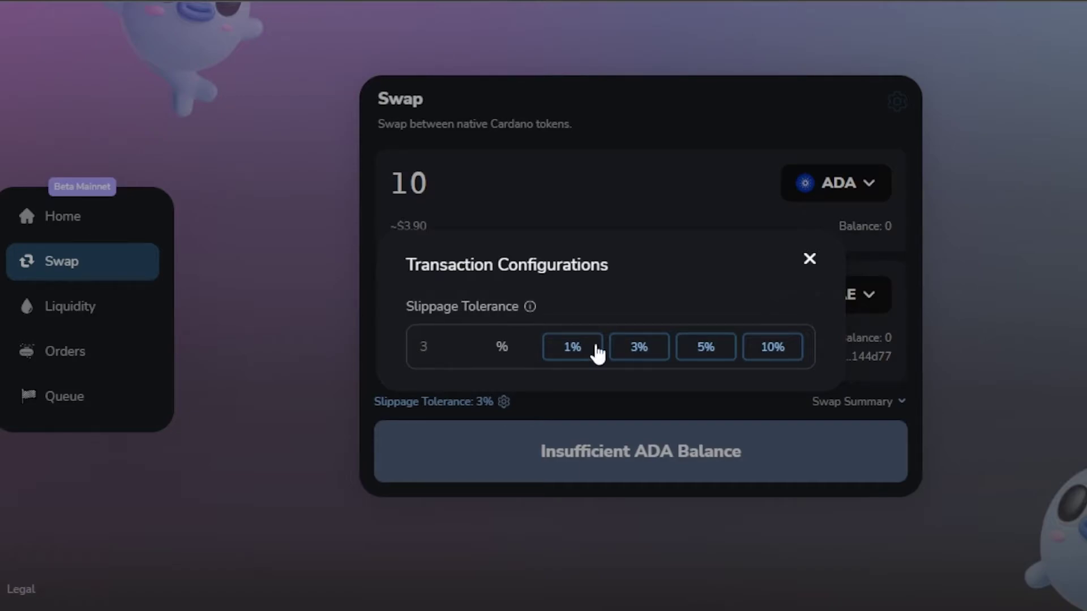
click(810, 259)
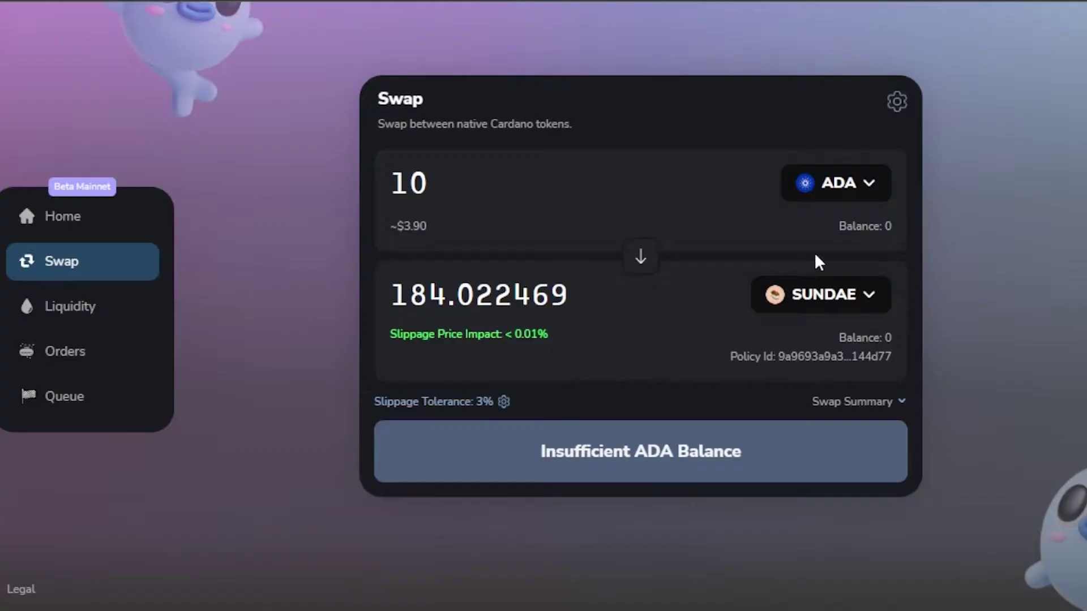
click(817, 184)
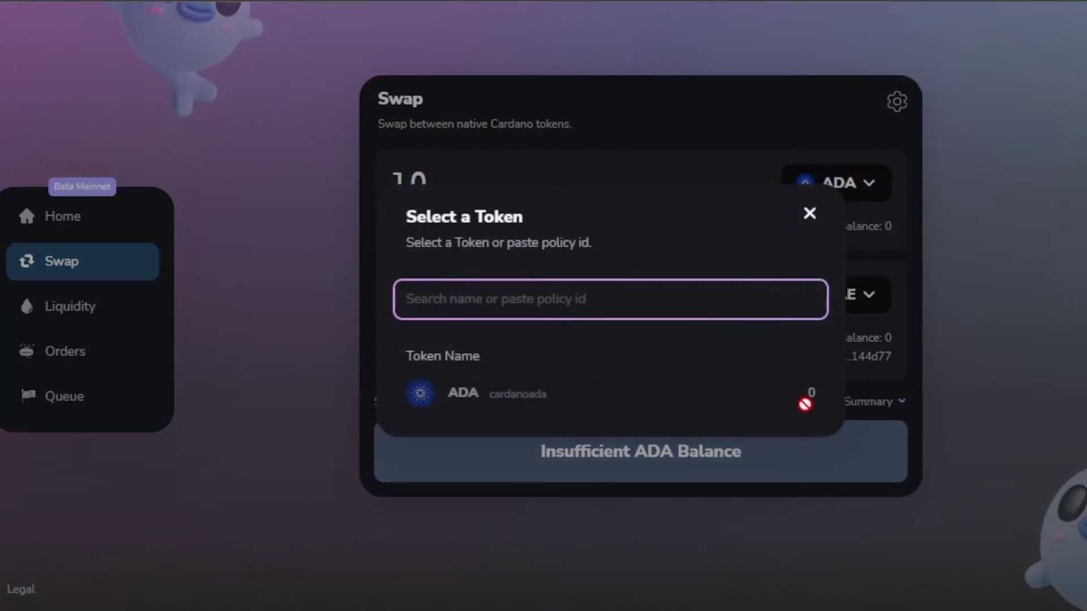
click(878, 325)
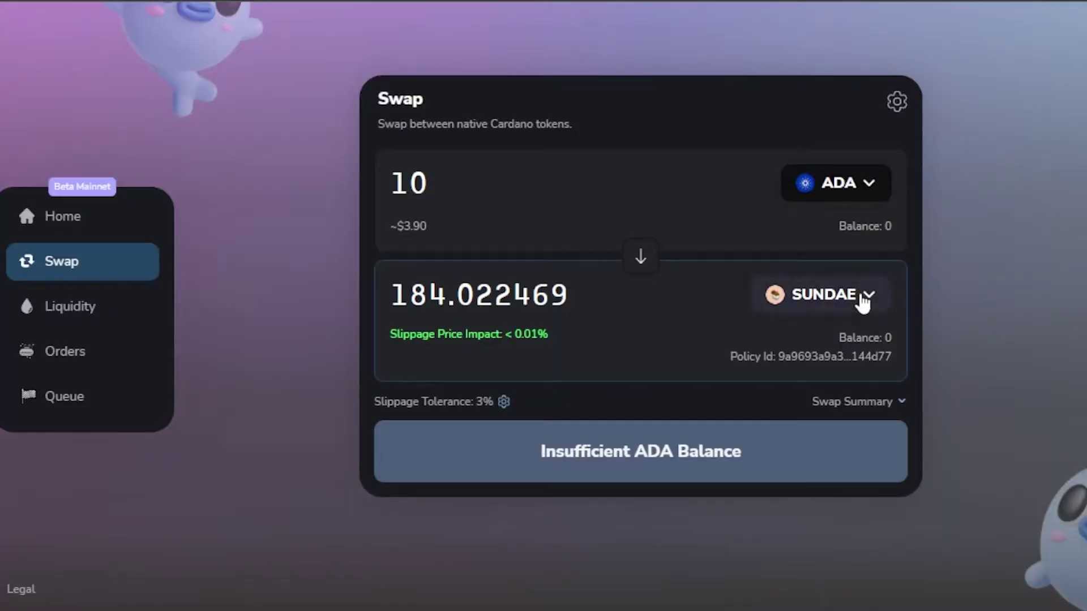
- Set WMT as the received token, change the amount to 100 ADA, and reverse the swap direction
click(859, 302)
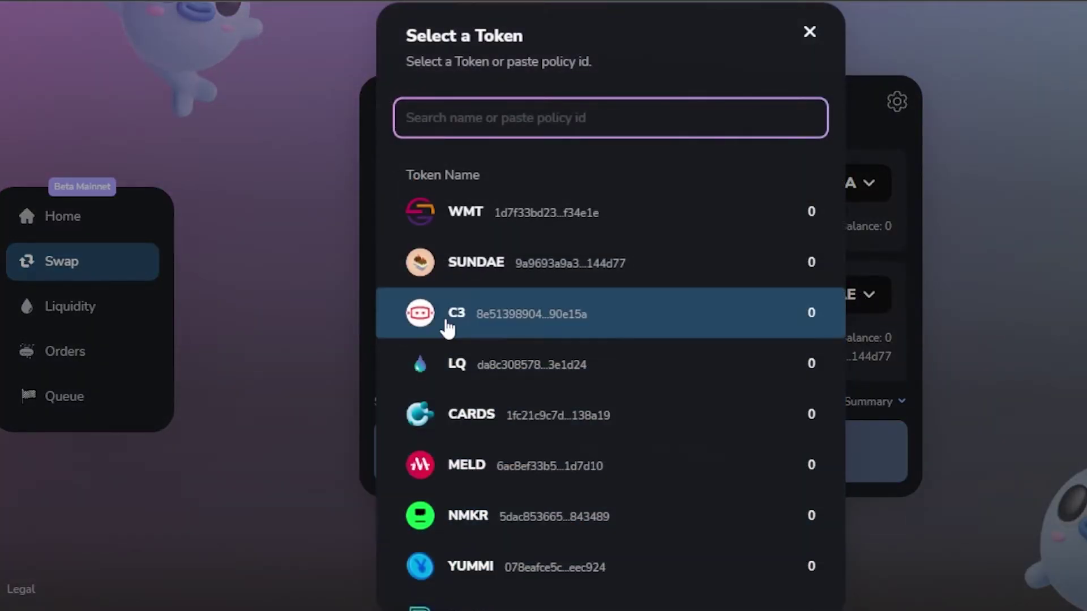
click(510, 221)
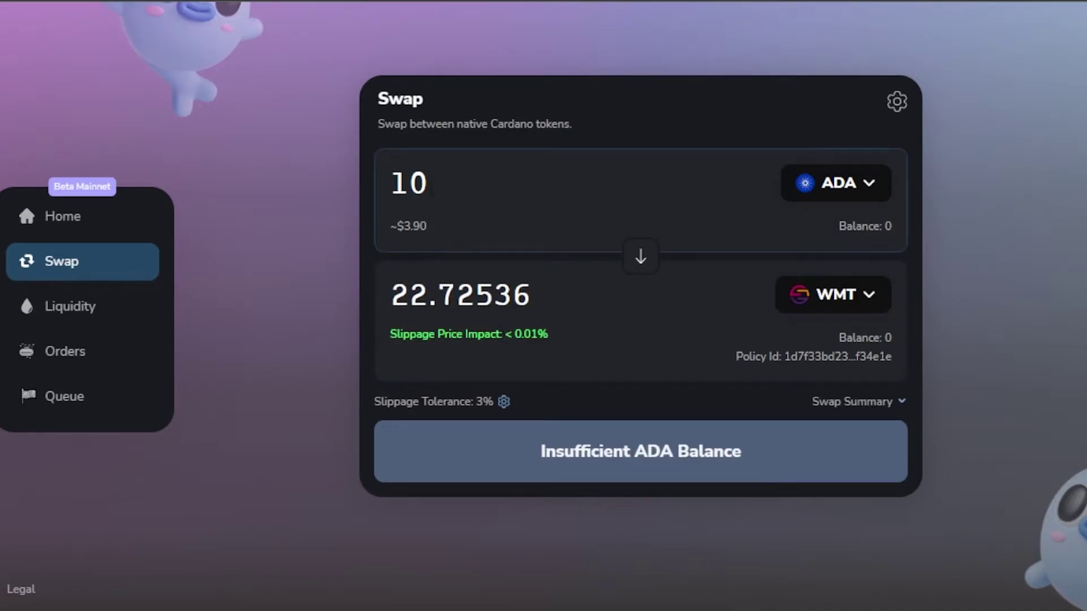
click(433, 170)
text(0)
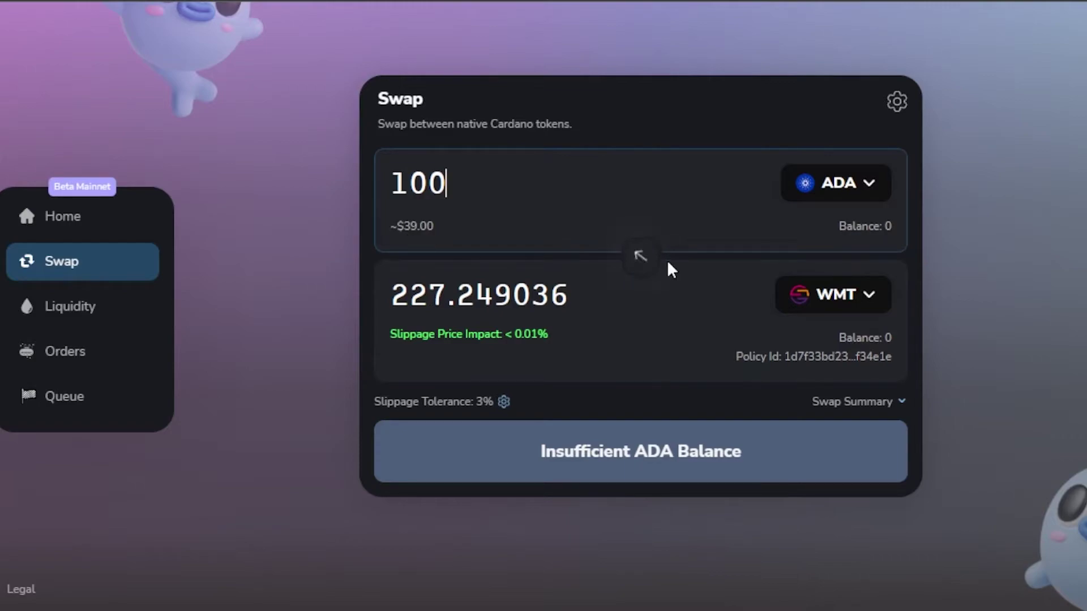
click(638, 264)
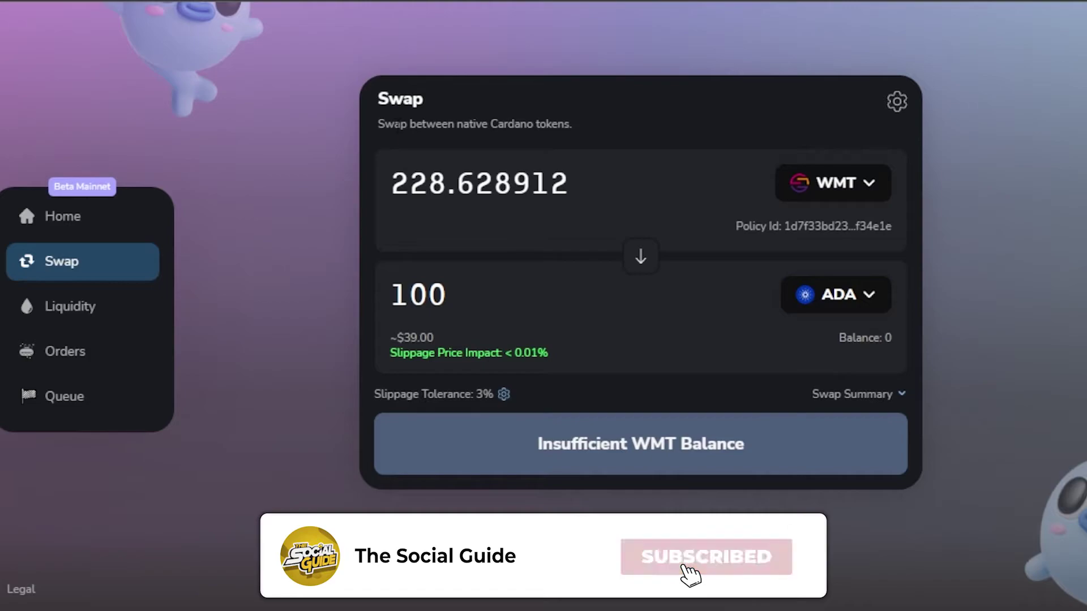
- From Home, open the Provide Liquidity form and choose ADA as the first deposit token
click(85, 307)
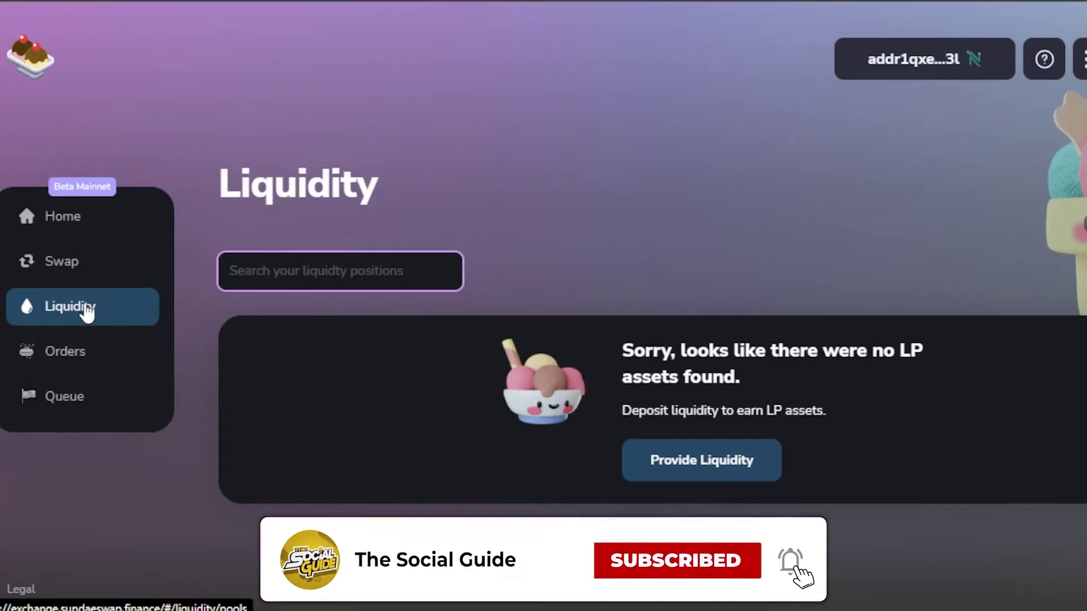
click(86, 223)
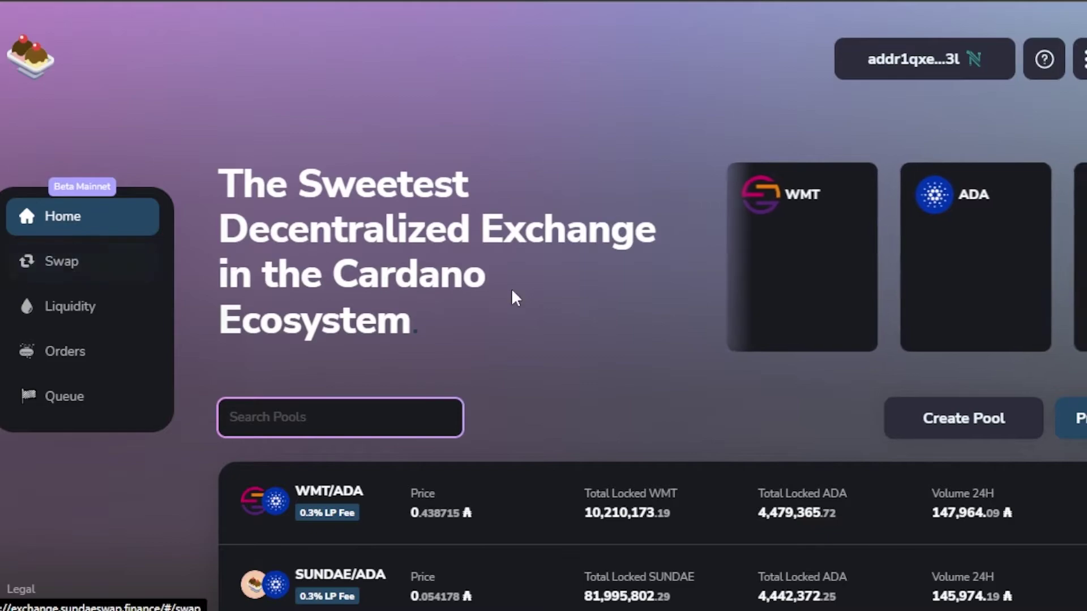
scroll(985, 278, down, 3)
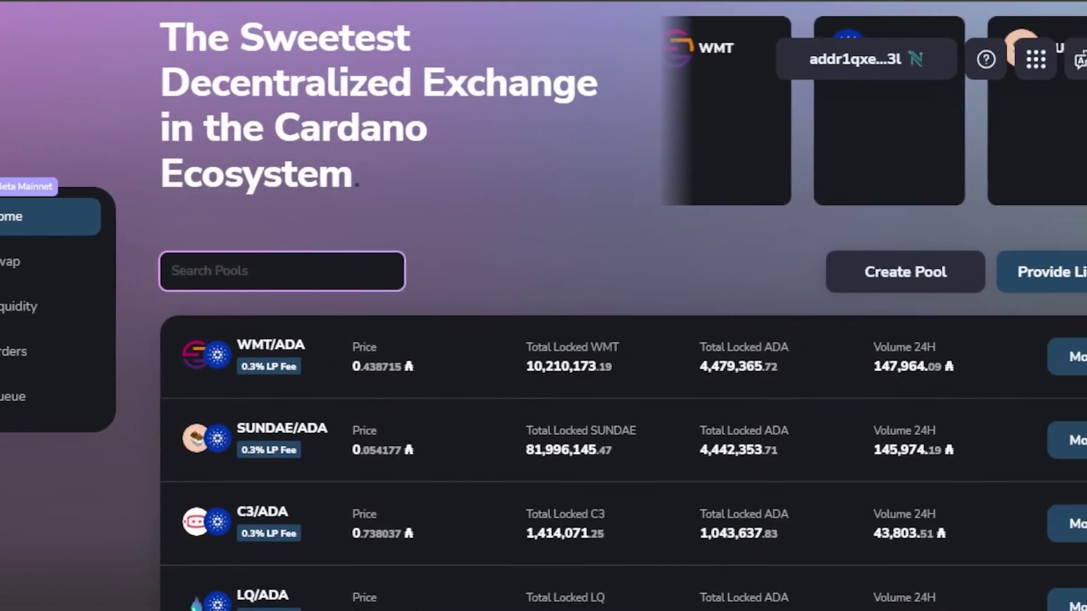
click(984, 274)
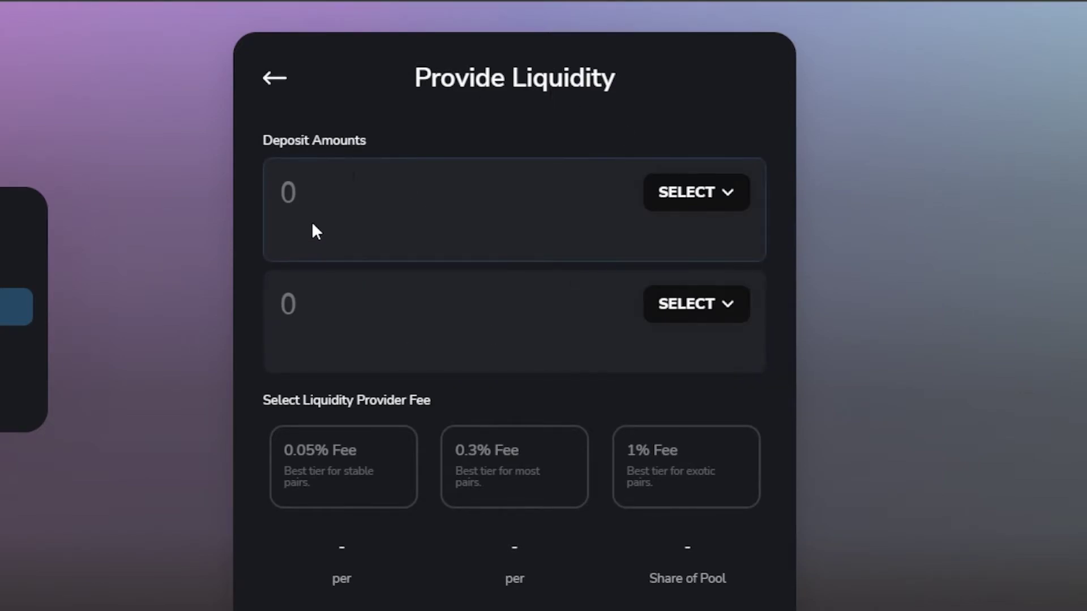
click(367, 225)
click(697, 196)
click(682, 195)
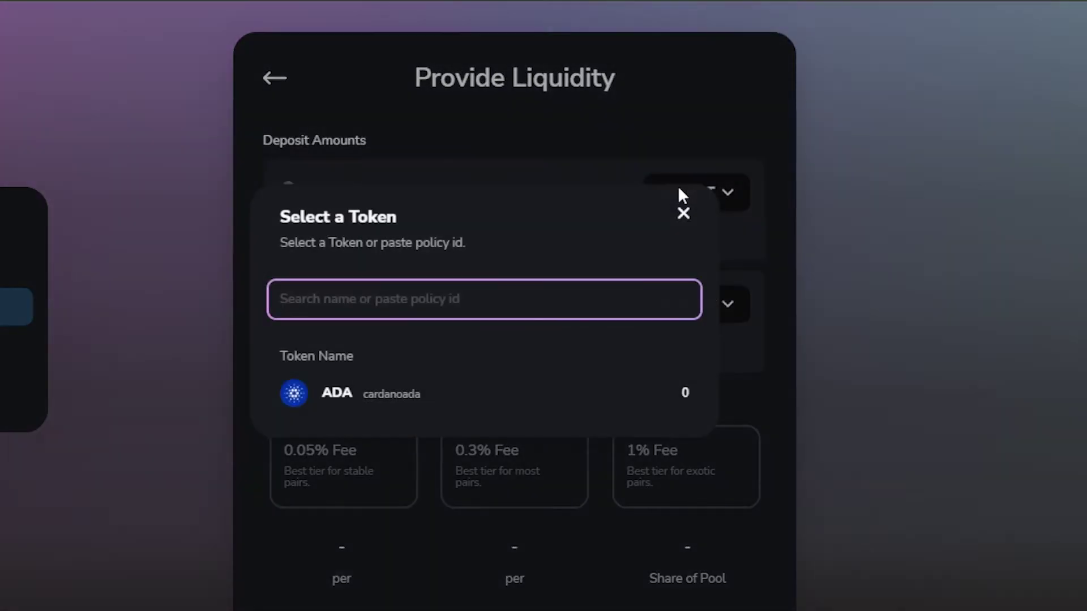
click(479, 411)
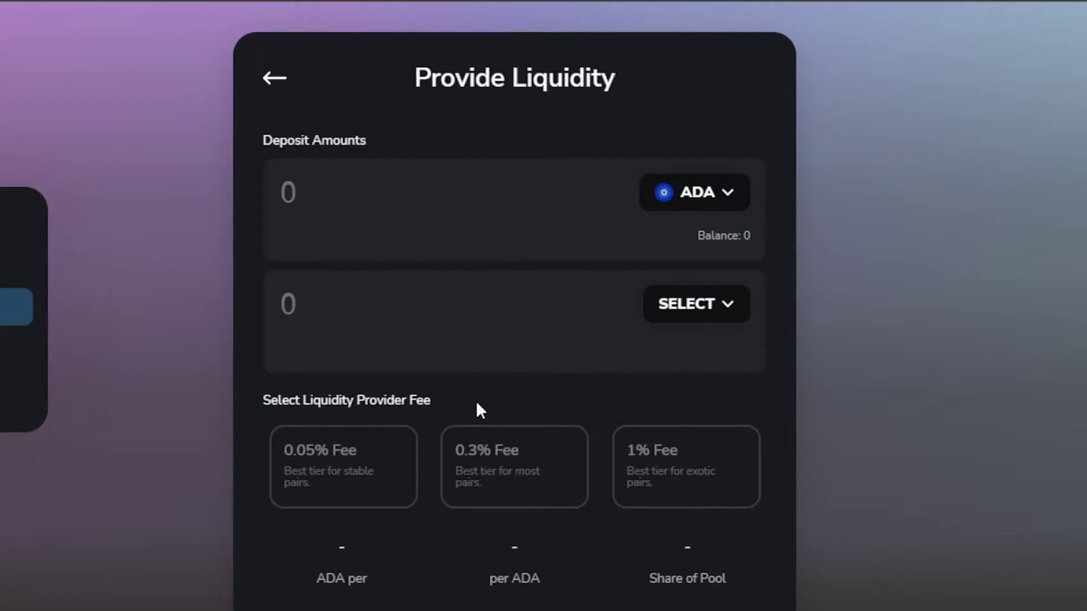
- Check the second deposit token list, find no token available, and leave the form
click(687, 309)
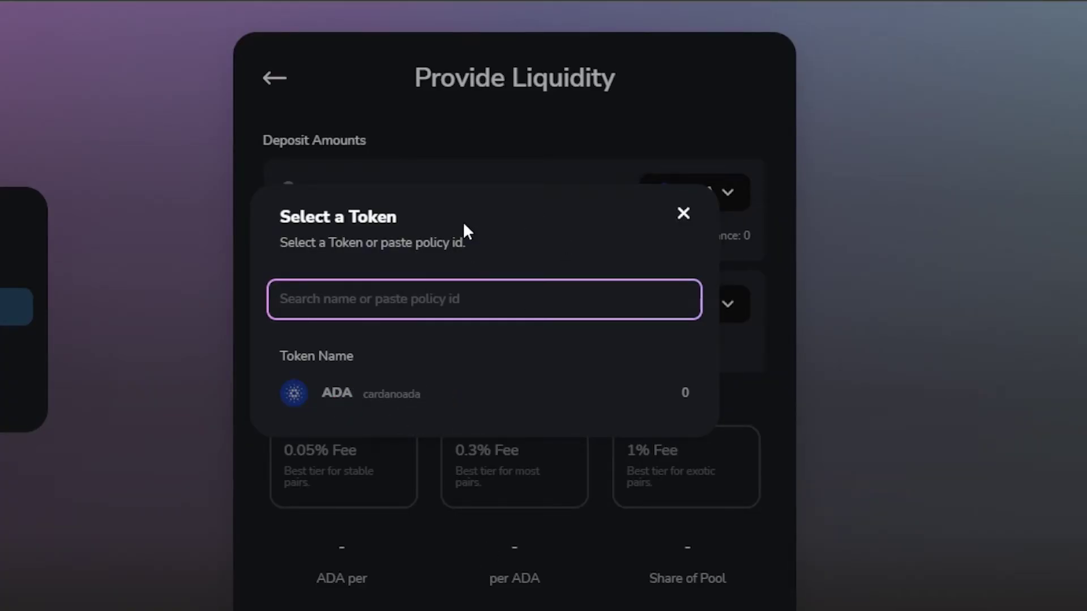
click(684, 214)
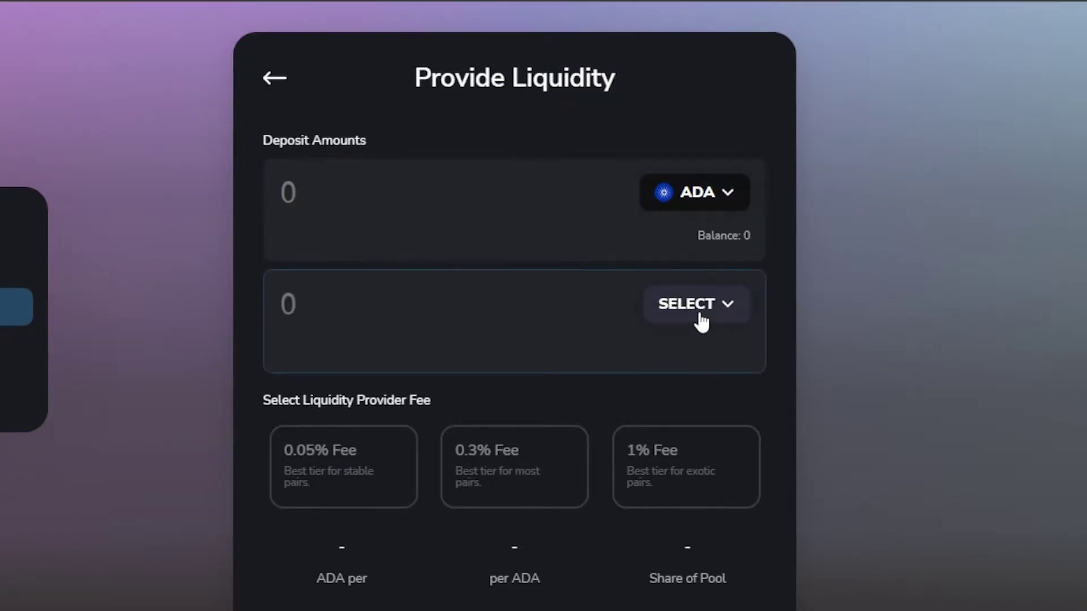
click(701, 316)
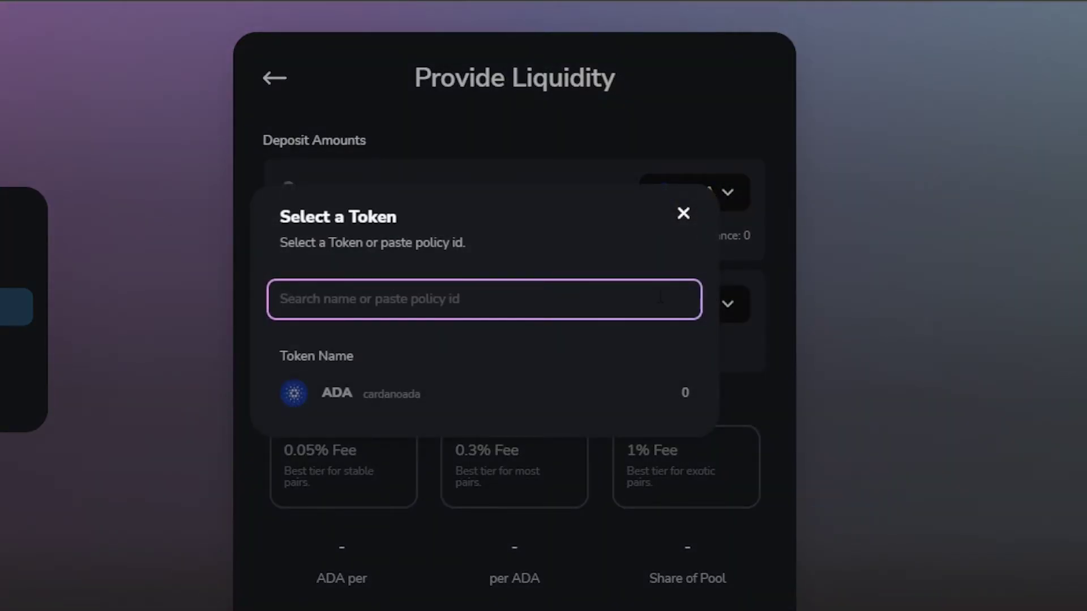
click(685, 216)
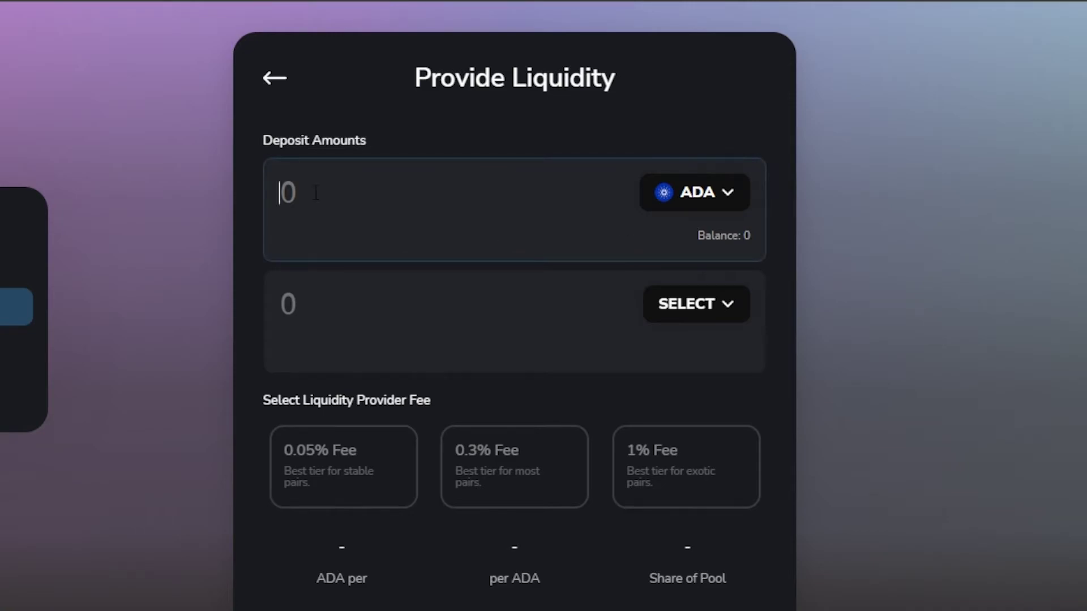
click(677, 317)
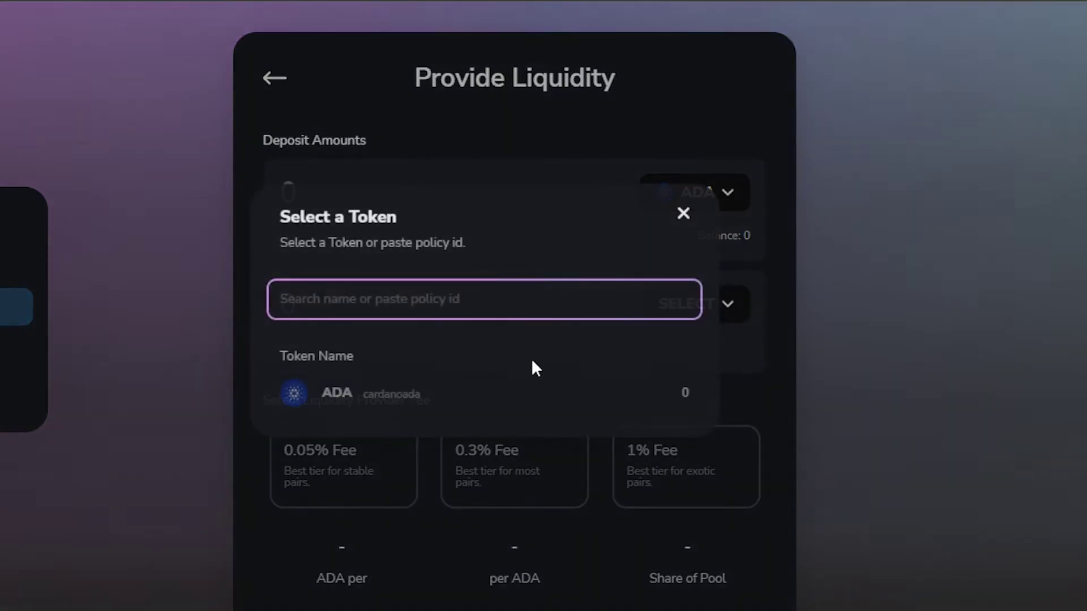
click(915, 274)
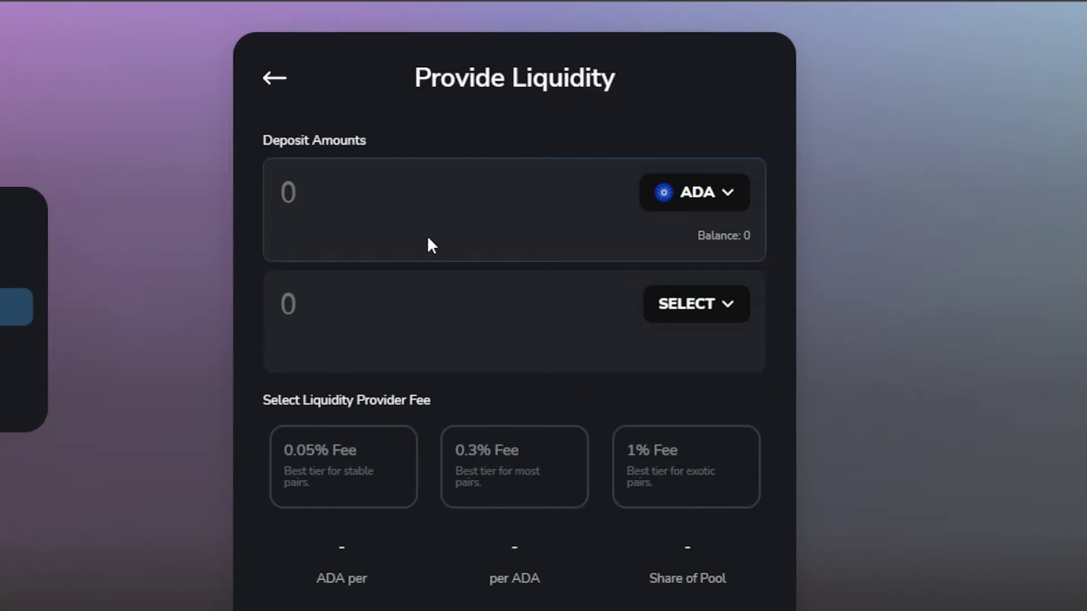
click(365, 284)
scroll(514, 306, down, 3)
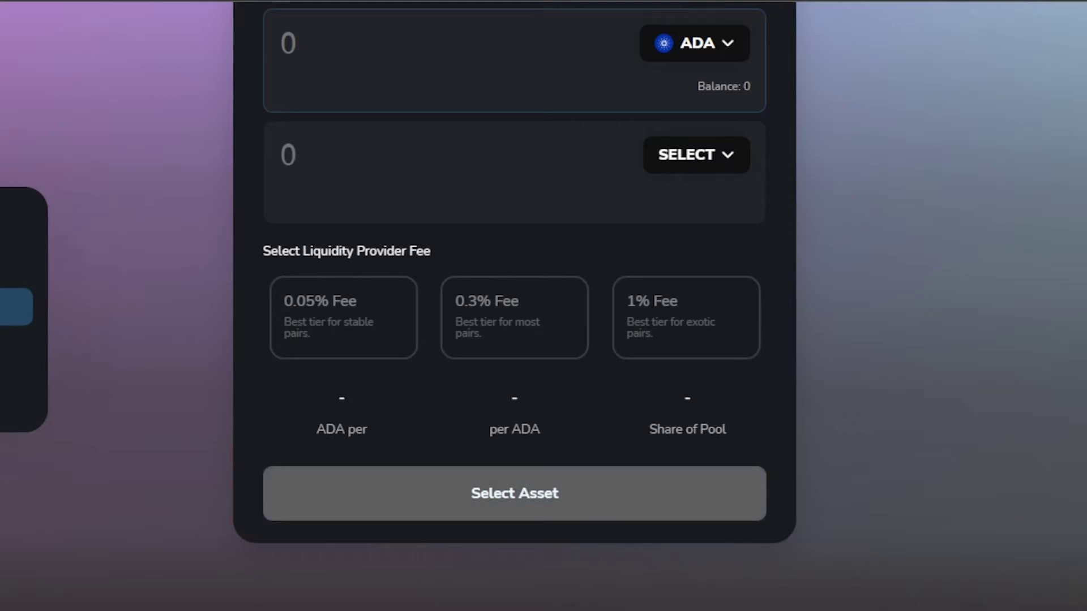
scroll(514, 306, up, 6)
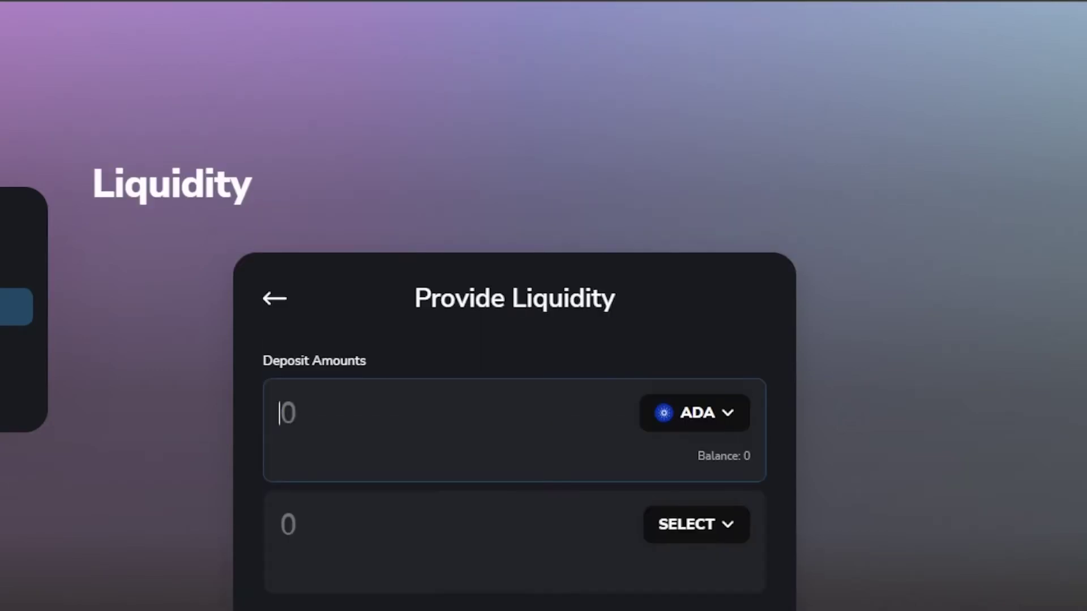
click(277, 298)
- Expand the WMT/ADA pool to show 1 WMT = 0.438715 ADA and 1 ADA = 2.279379 WMT
click(63, 229)
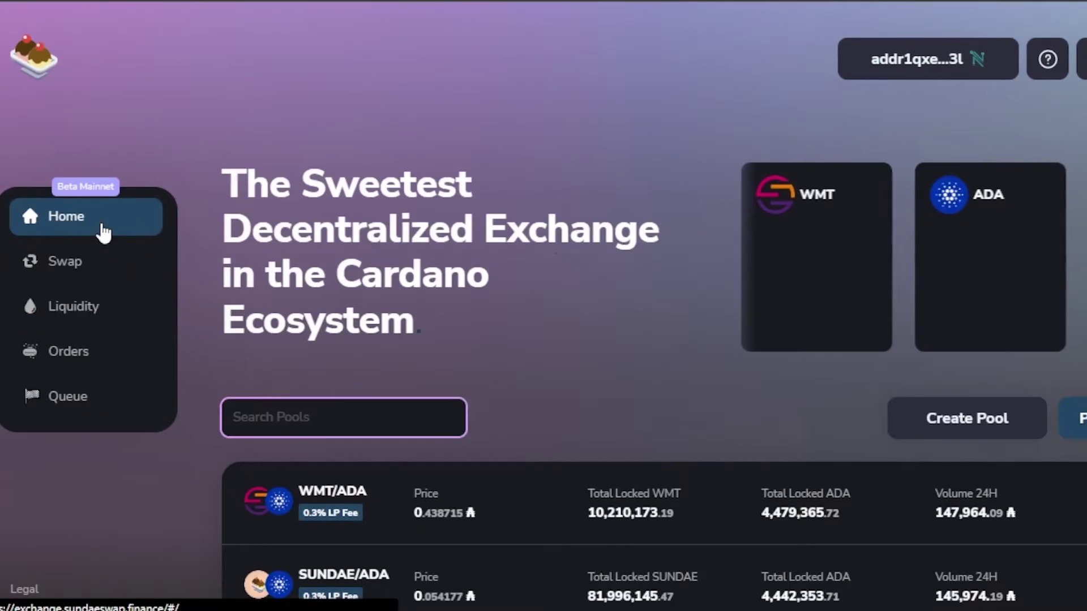
scroll(214, 164, down, 5)
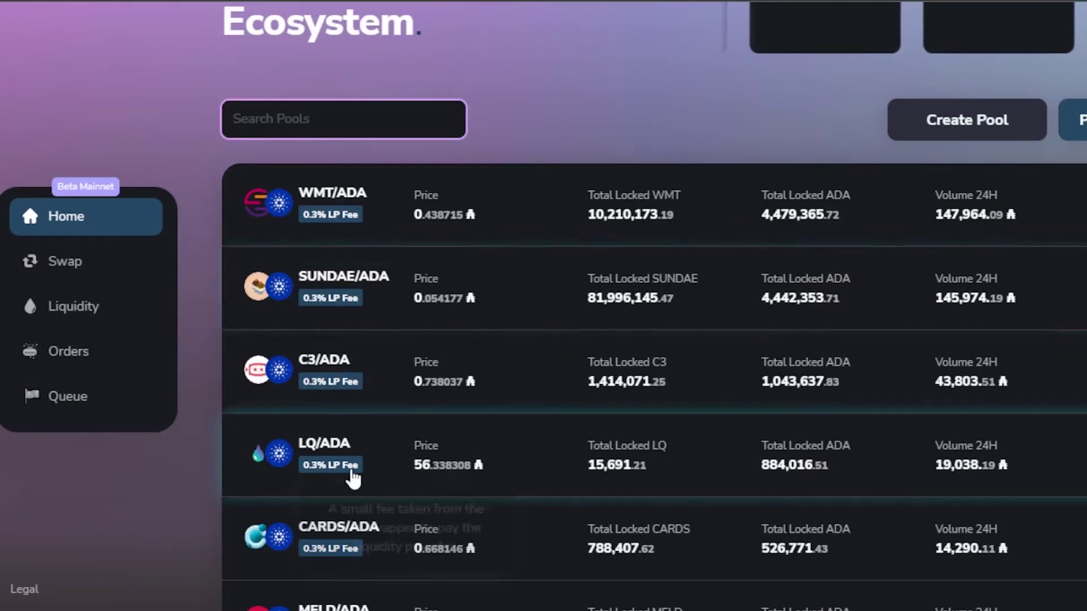
mouse_move(315, 226)
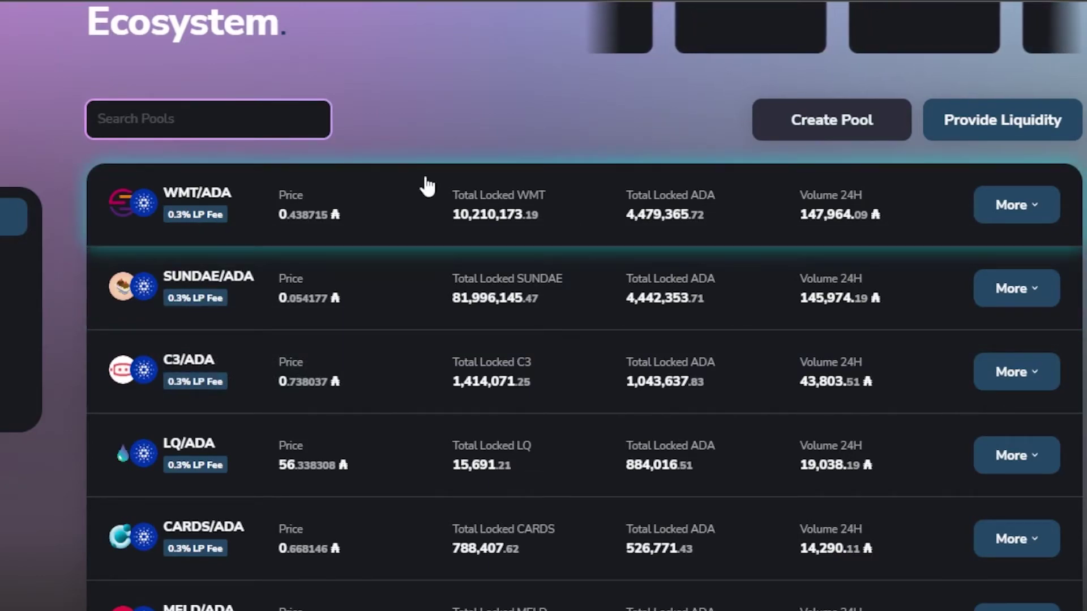
click(1018, 207)
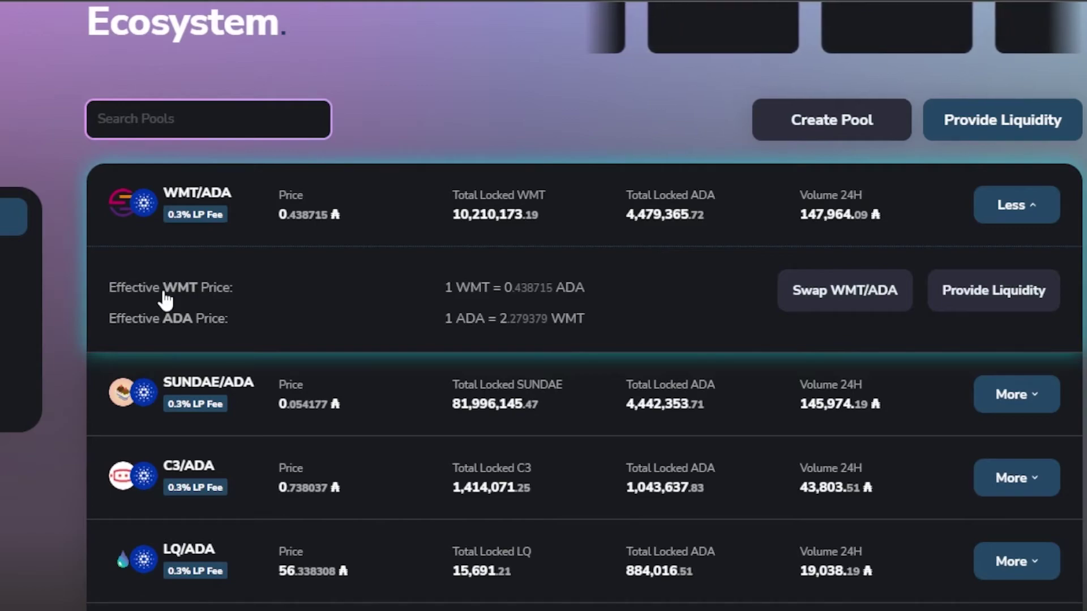
mouse_move(164, 215)
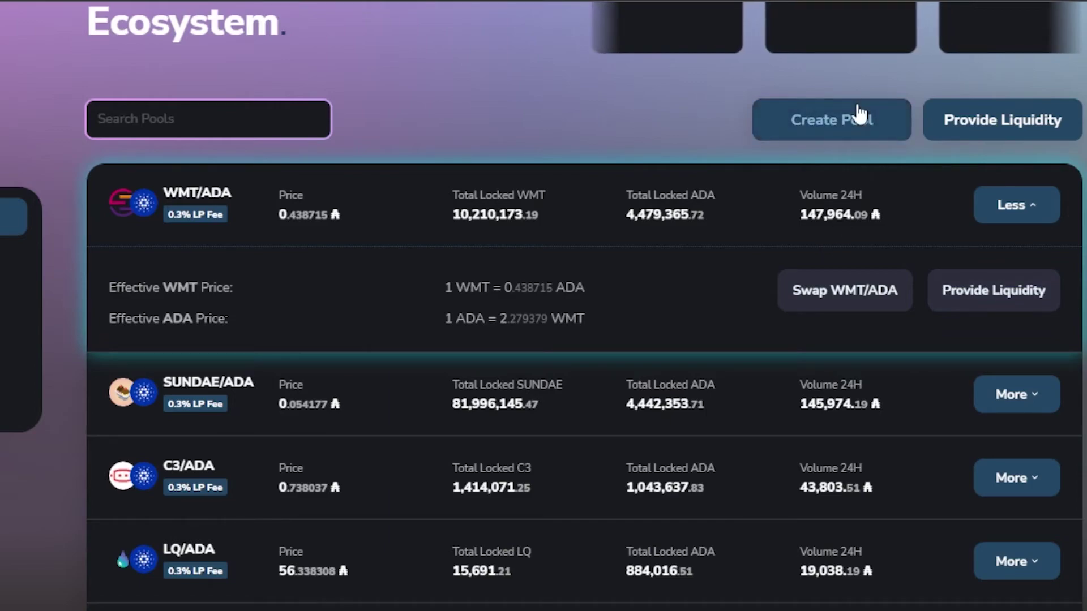
- Open the Create Pool form, choose ADA as the first token, and check the second token list
click(833, 126)
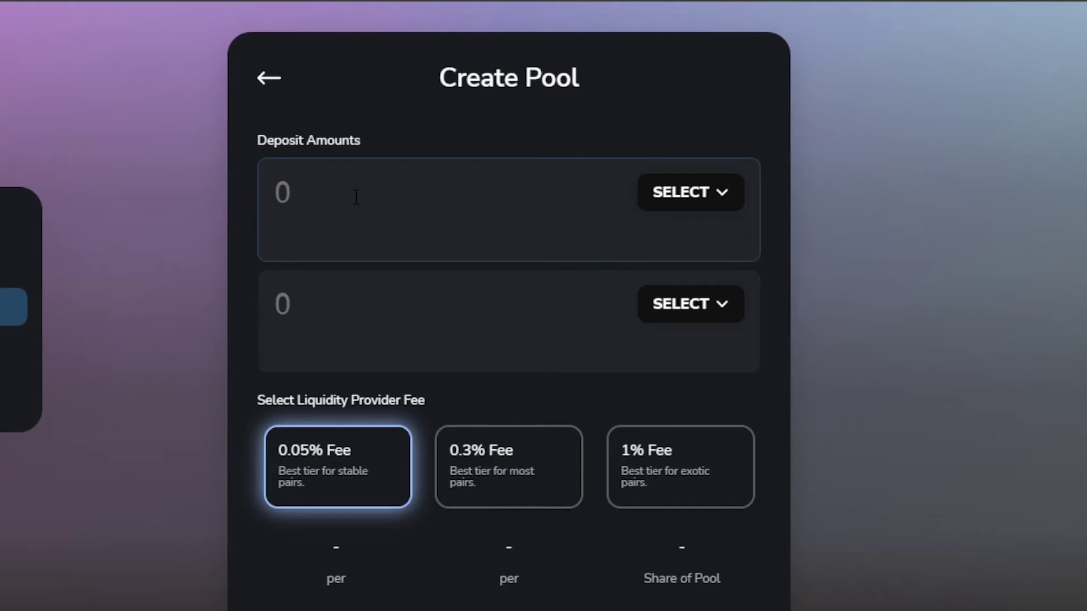
click(646, 196)
click(372, 395)
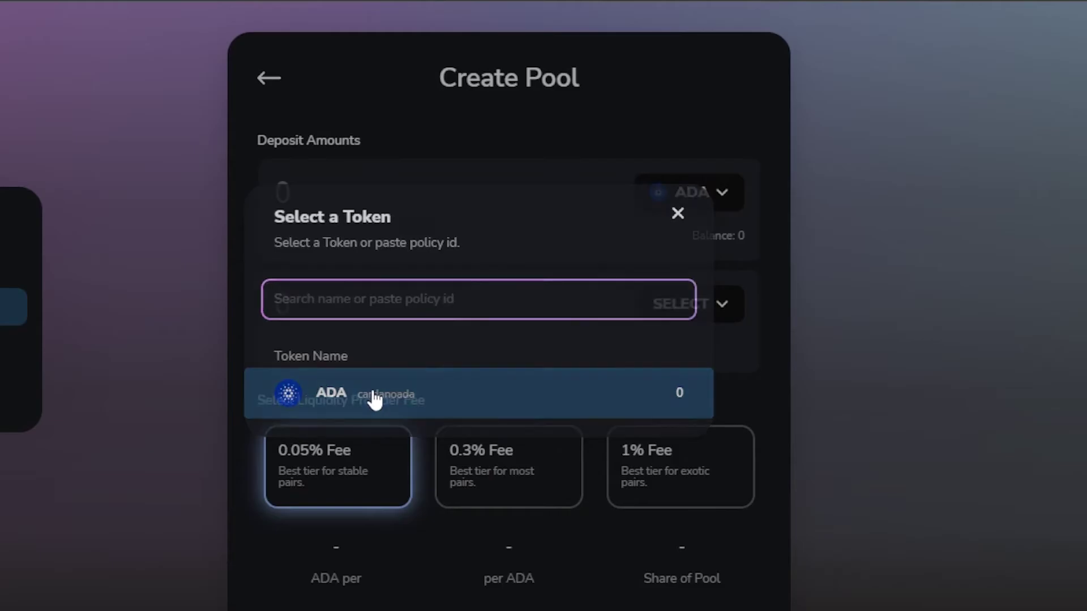
click(688, 309)
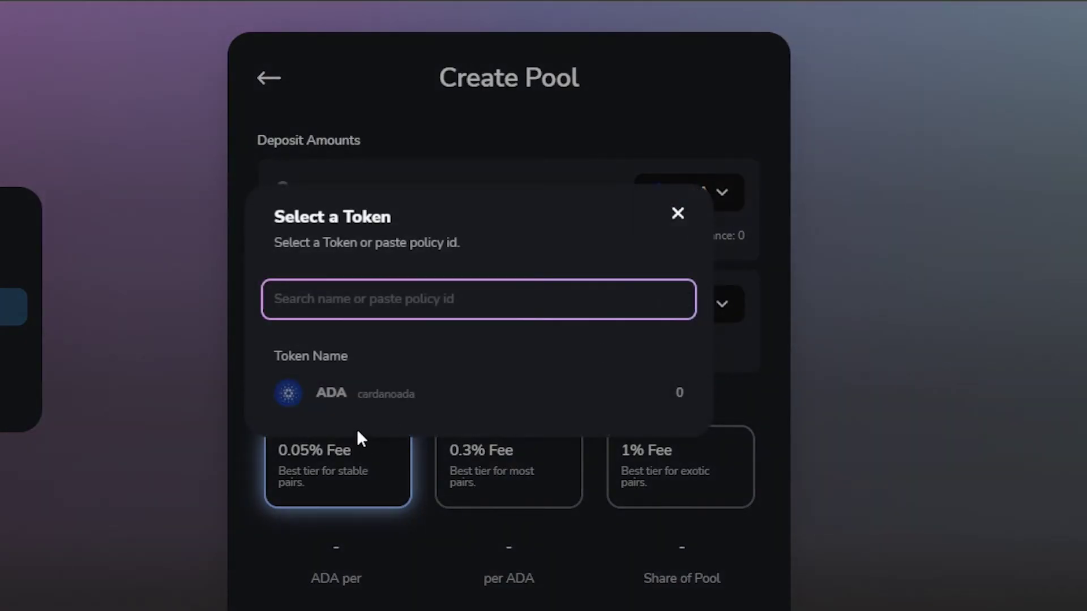
click(745, 238)
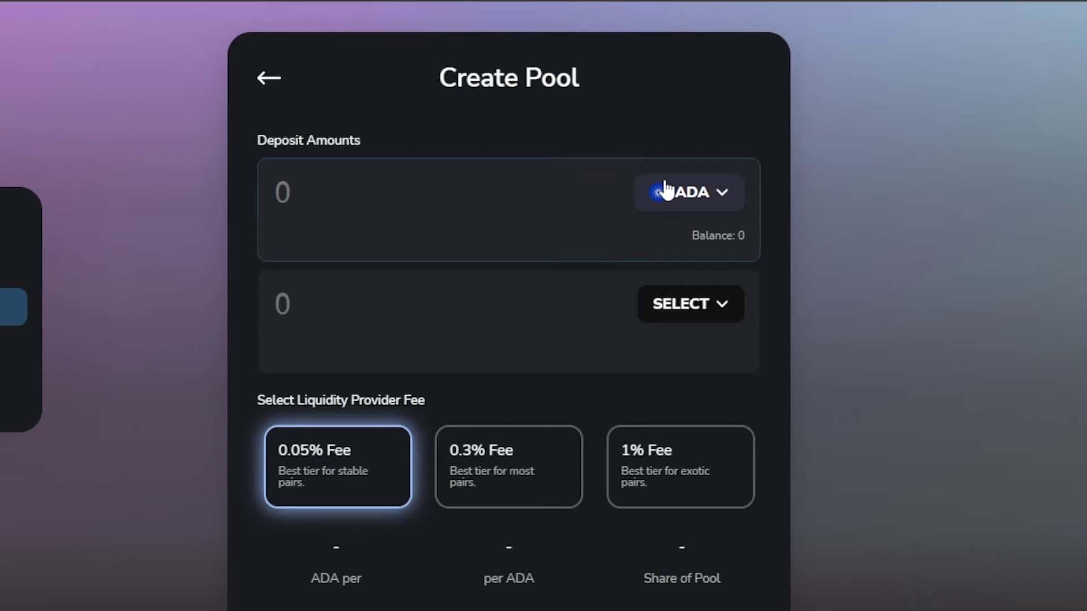
- Close the Create Pool form and return to the Liquidity positions page
scroll(665, 190, down, 3)
scroll(668, 187, up, 7)
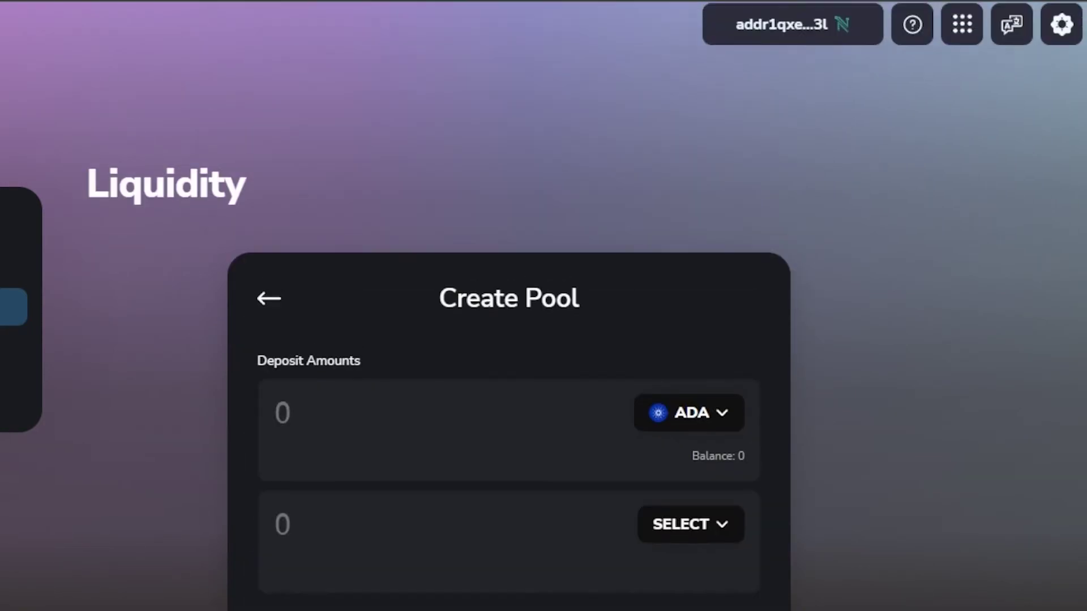
scroll(510, 340, down, 3)
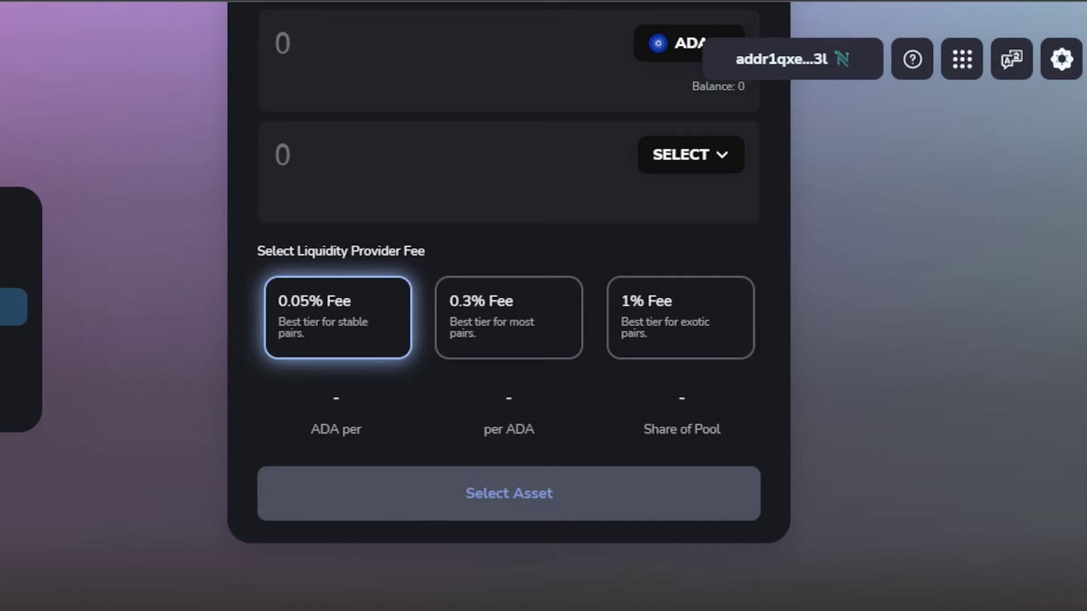
scroll(509, 306, up, 6)
scroll(508, 306, down, 5)
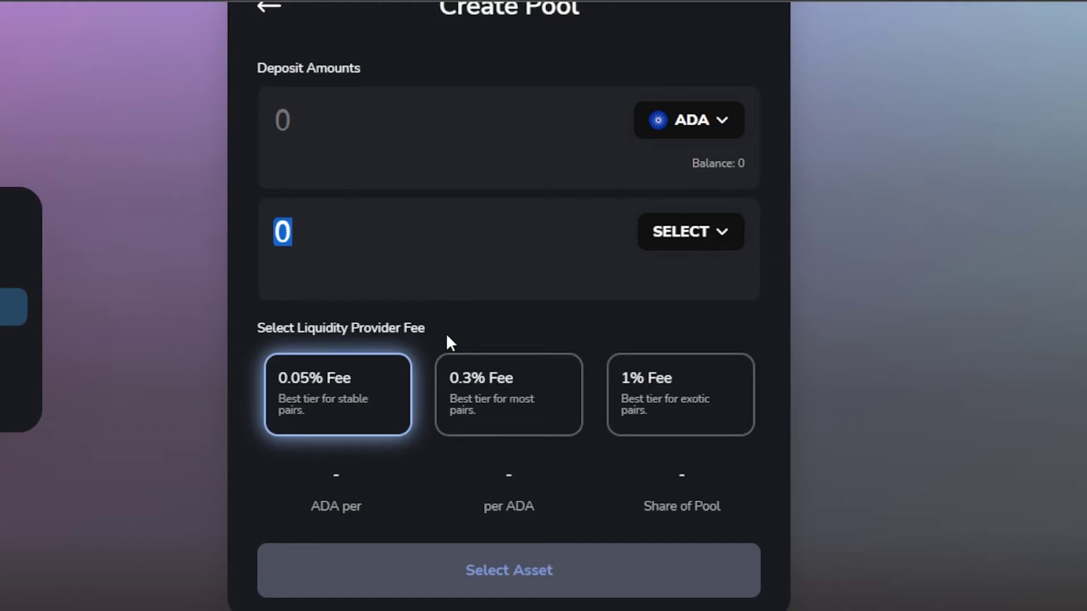
scroll(390, 340, up, 5)
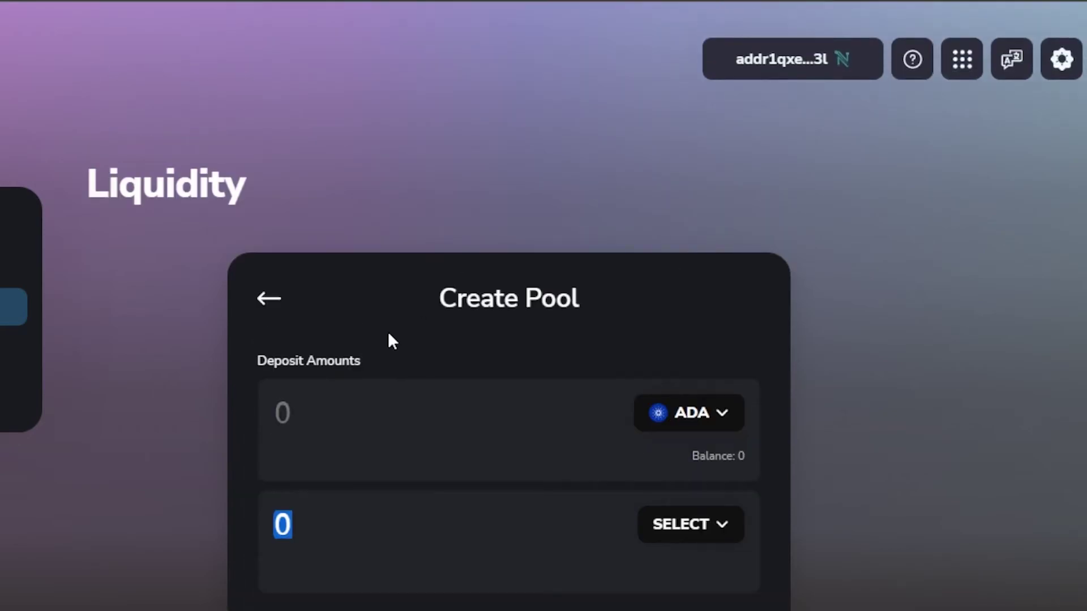
click(271, 303)
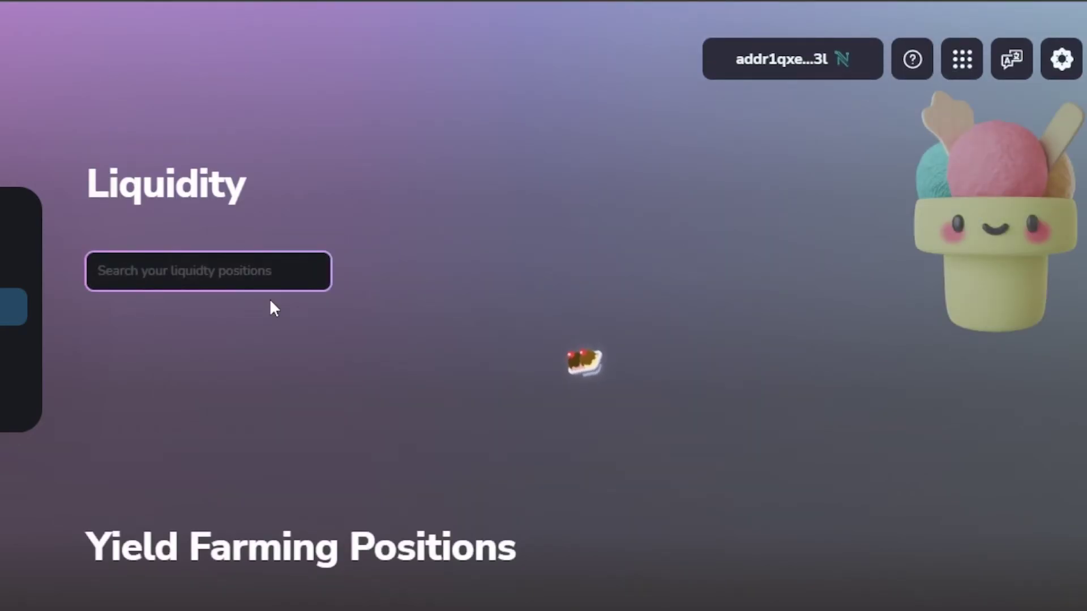
- View the Orders page, then the Pool Queues page showing no current queues
click(58, 363)
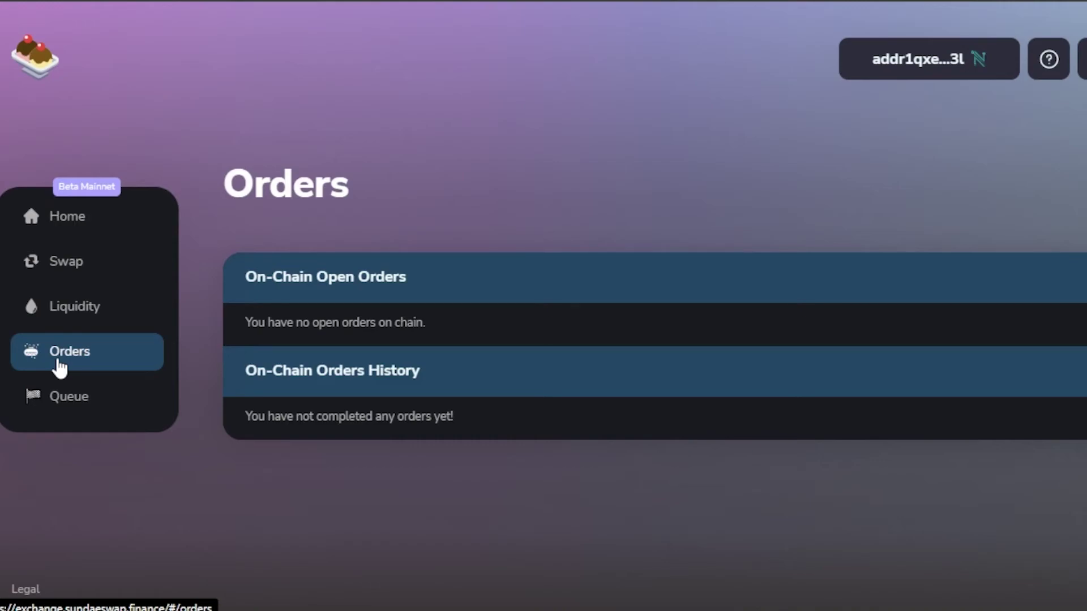
click(72, 405)
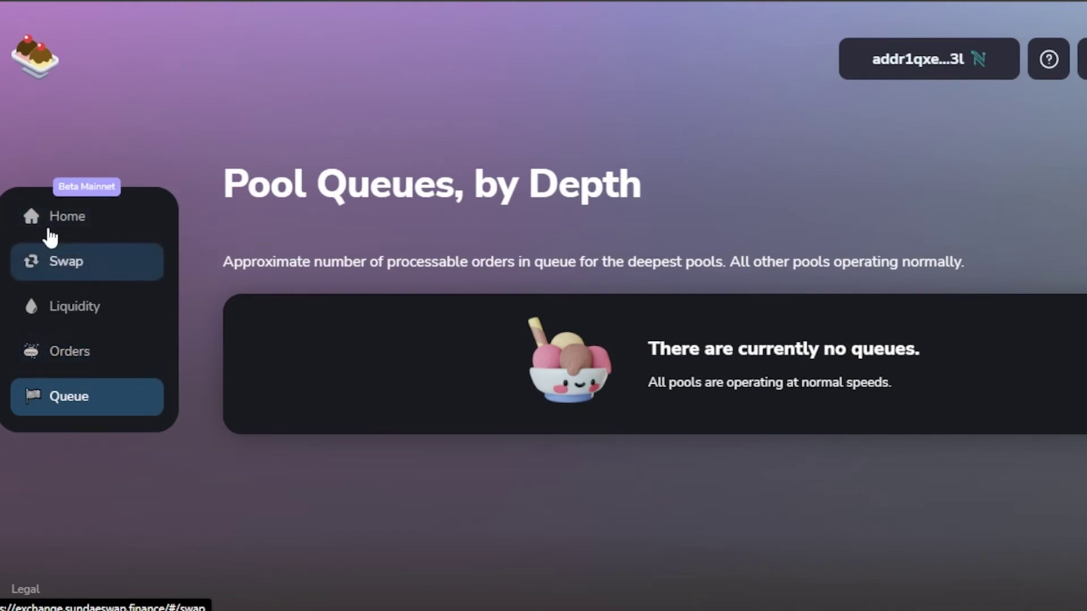
- On Home, open the WMT card and come back, then expand the WMT/ADA pool details
click(92, 216)
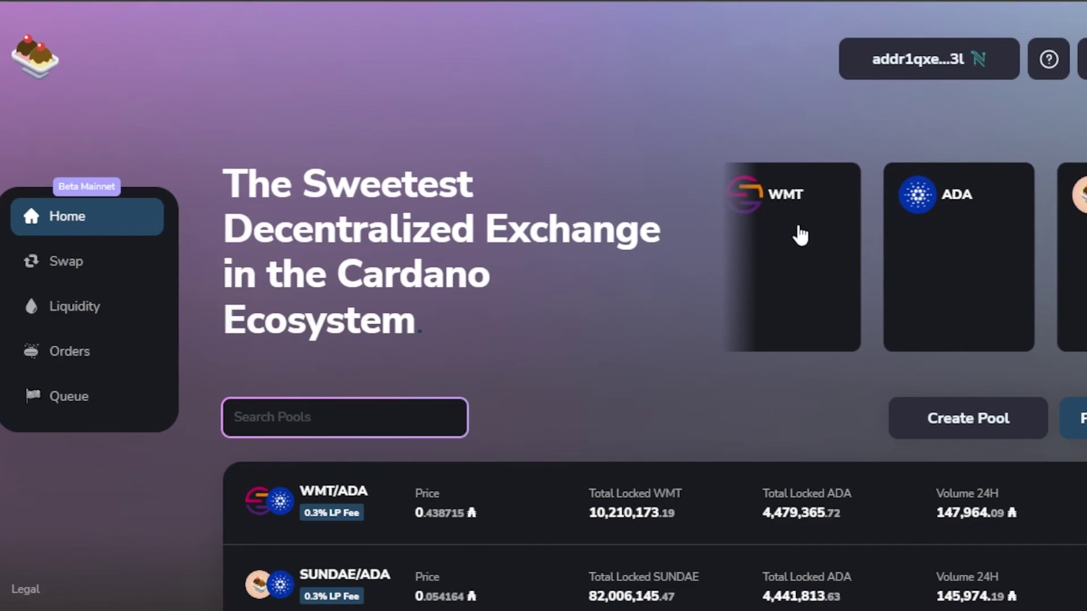
click(790, 255)
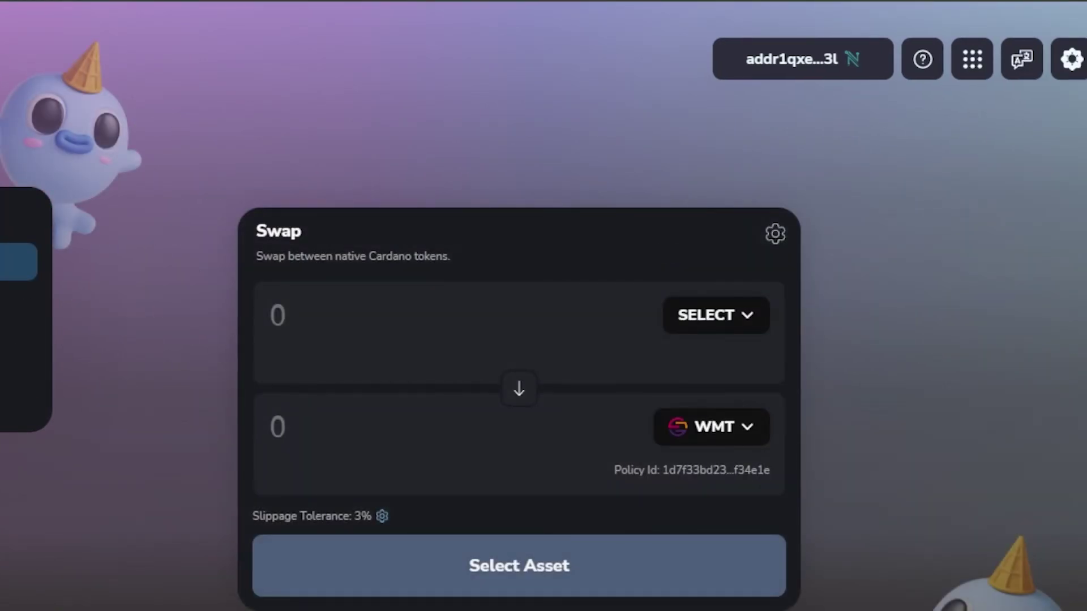
key(alt+Left)
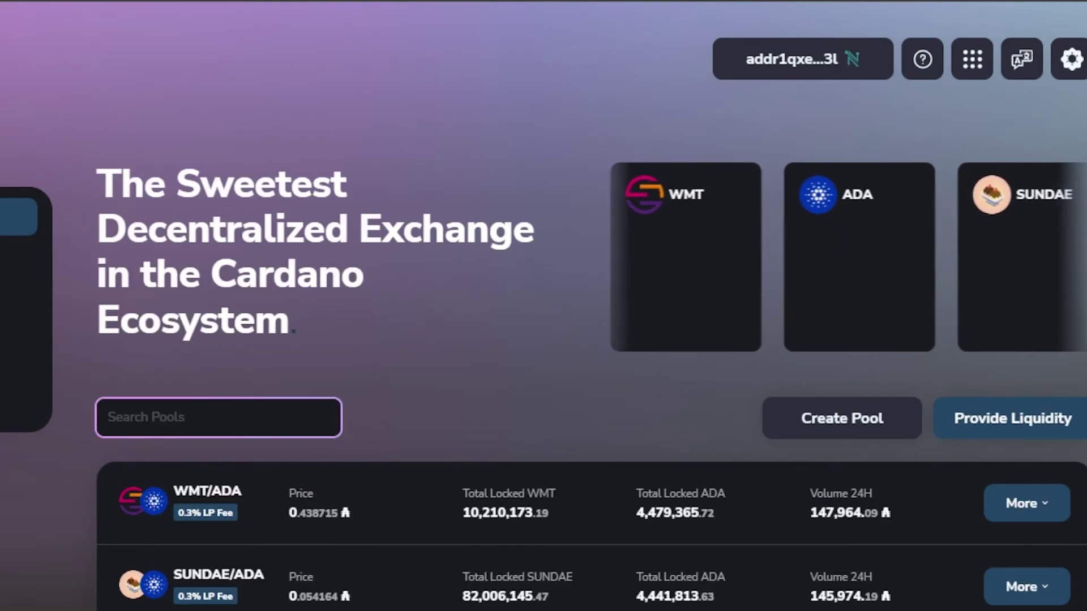
scroll(985, 260, down, 8)
scroll(592, 306, down, 4)
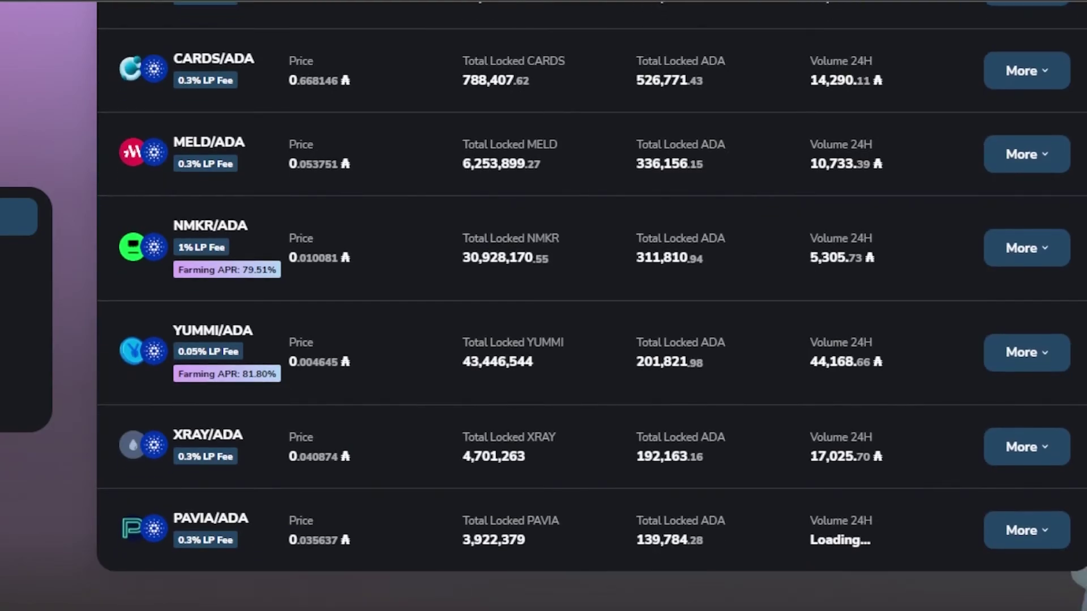
scroll(206, 296, down, 4)
scroll(206, 295, up, 10)
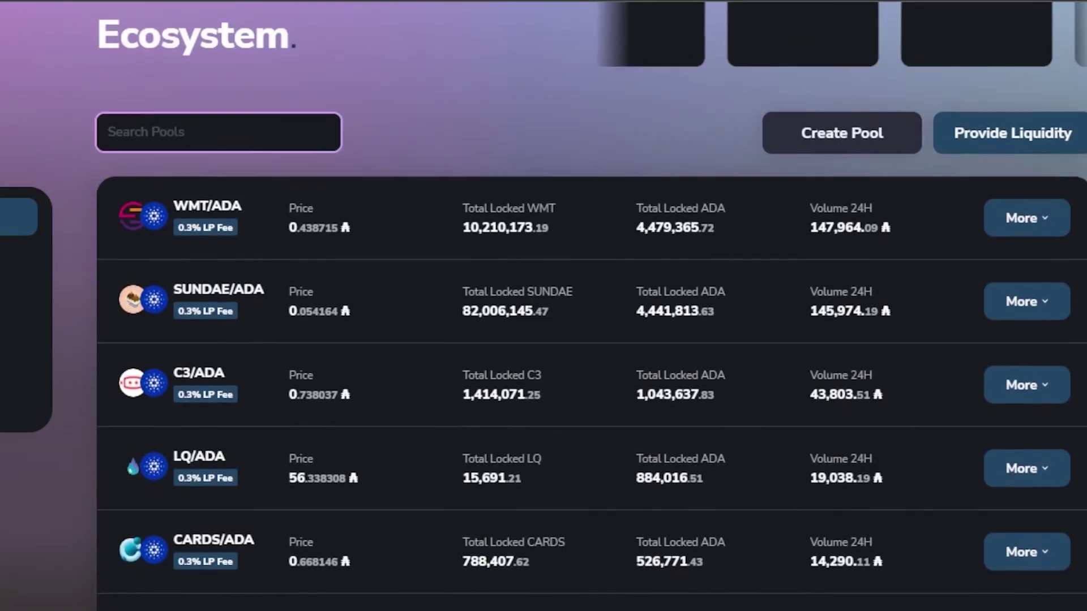
scroll(206, 296, down, 2)
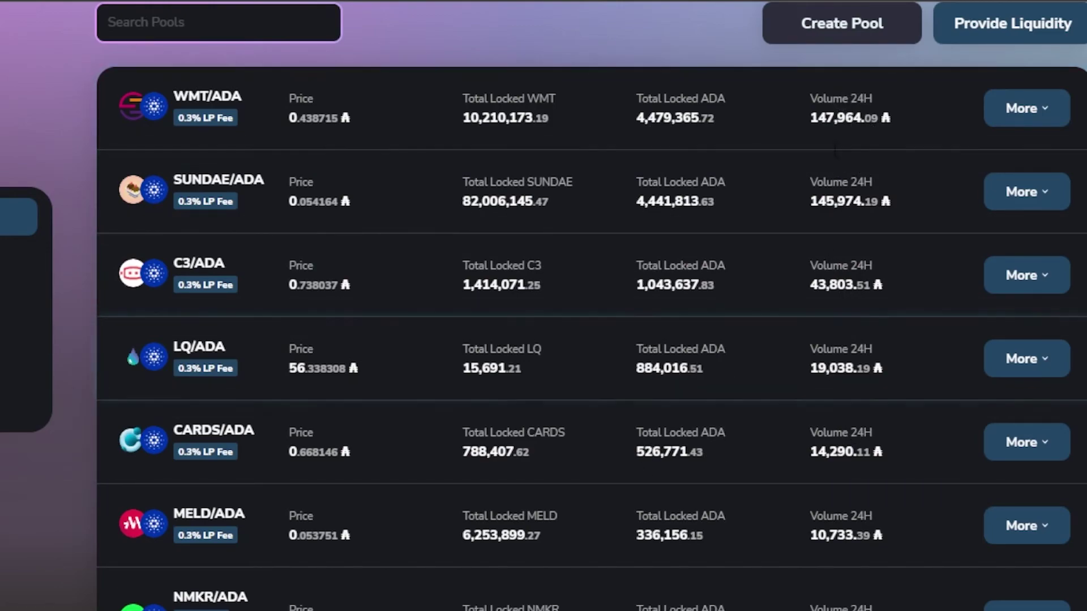
click(1018, 122)
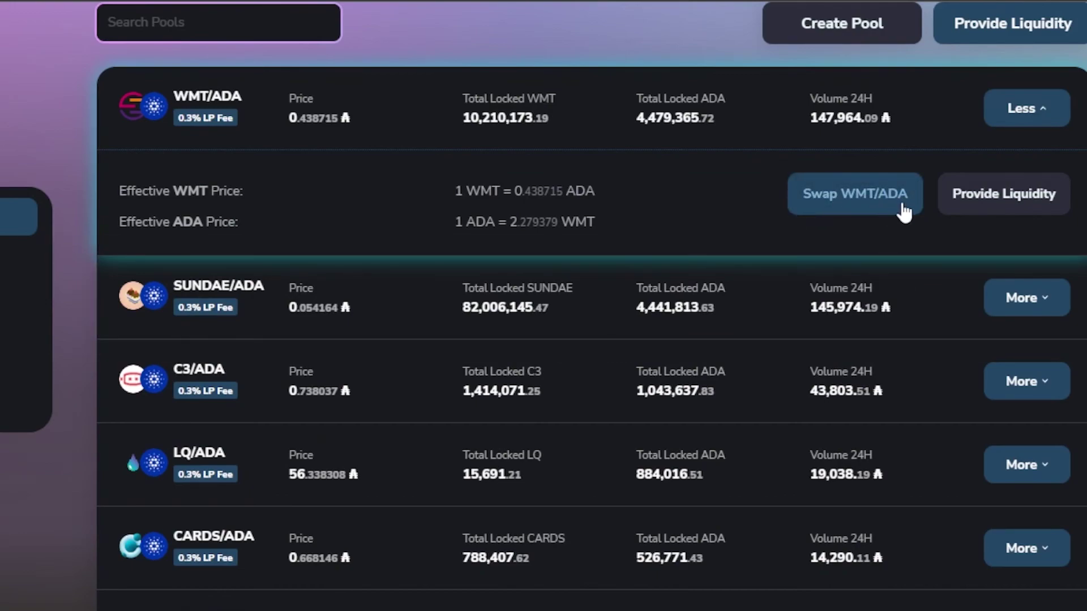
- Expand and then collapse the C3/ADA pool details
scroll(1074, 145, down, 3)
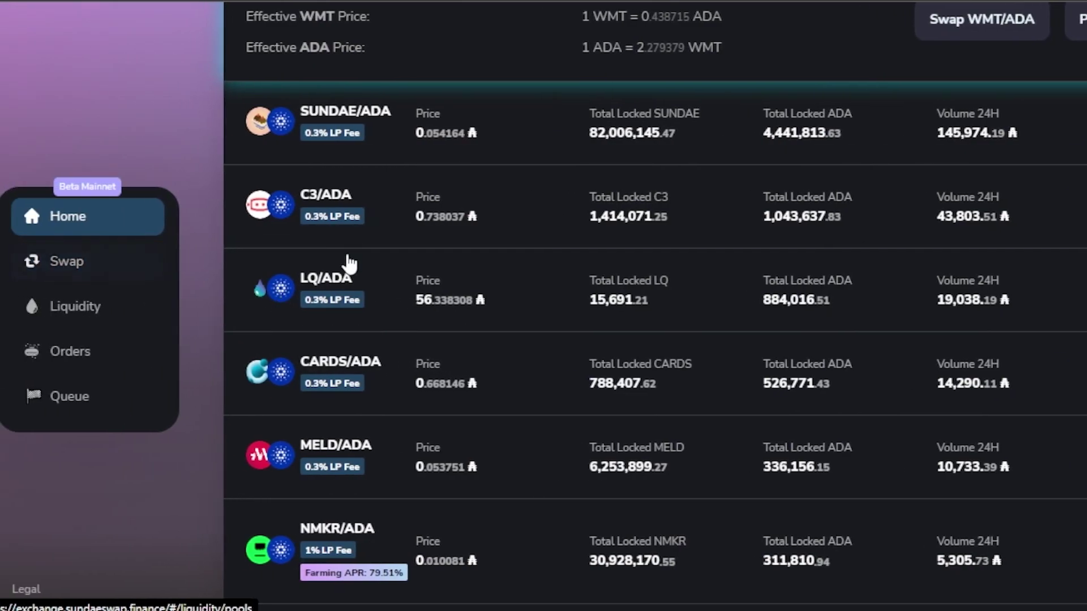
click(391, 202)
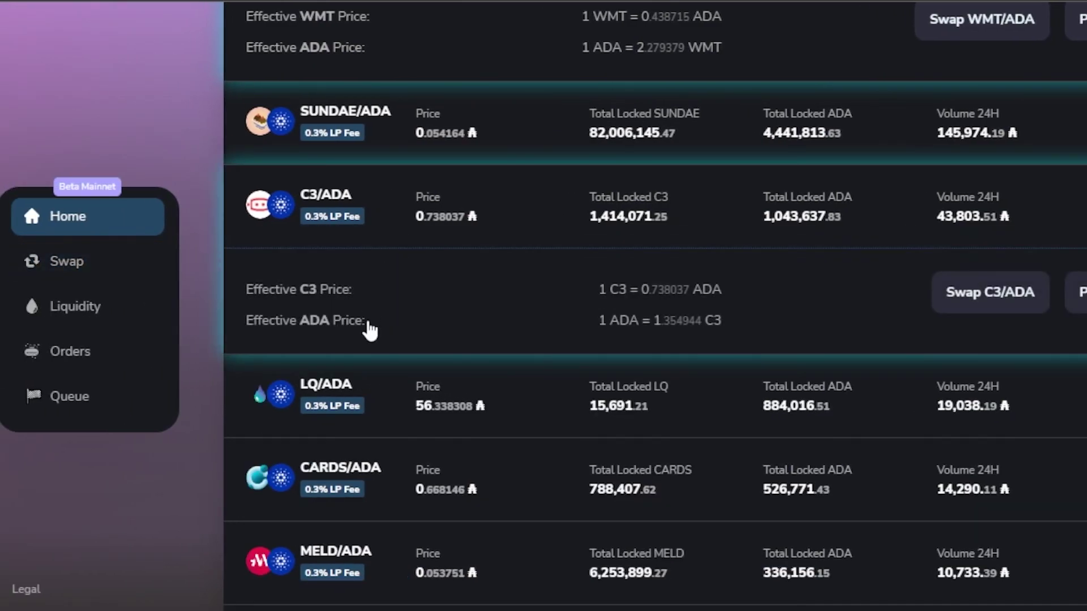
click(434, 306)
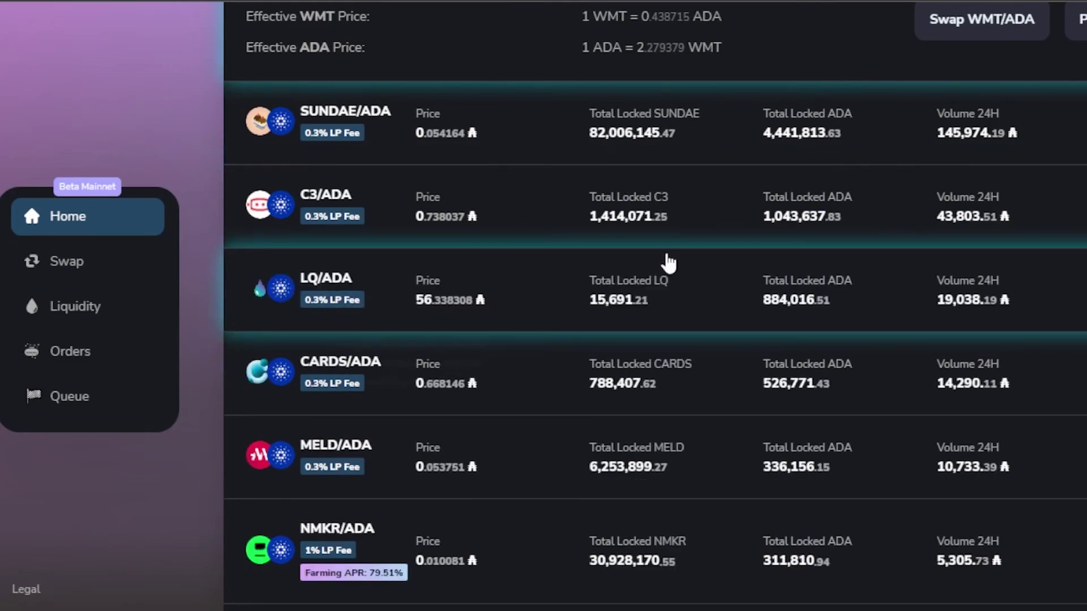
scroll(656, 305, down, 15)
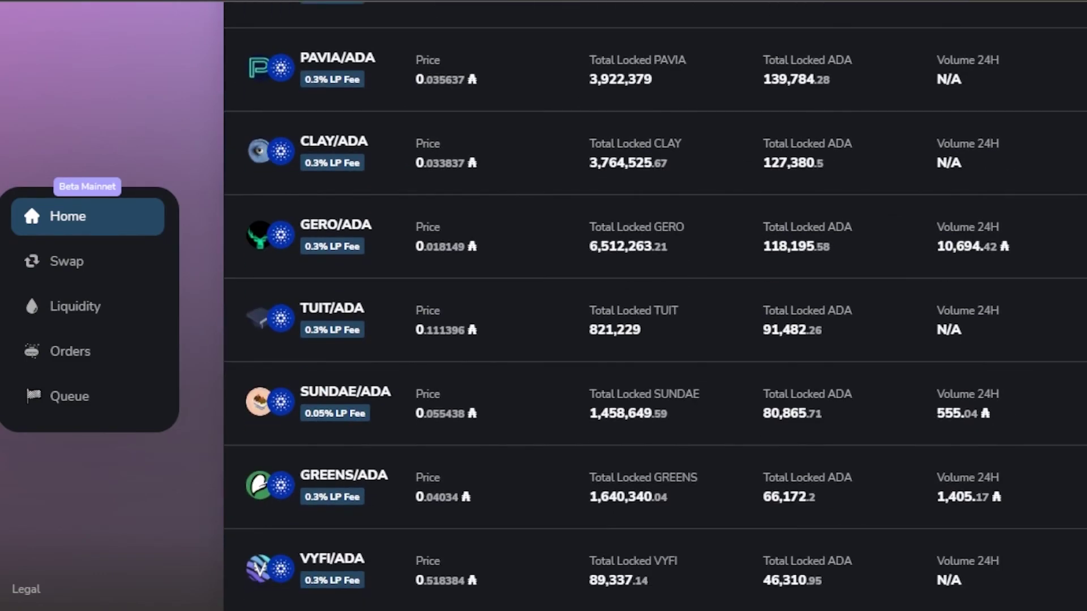
scroll(656, 306, up, 10)
scroll(655, 306, up, 10)
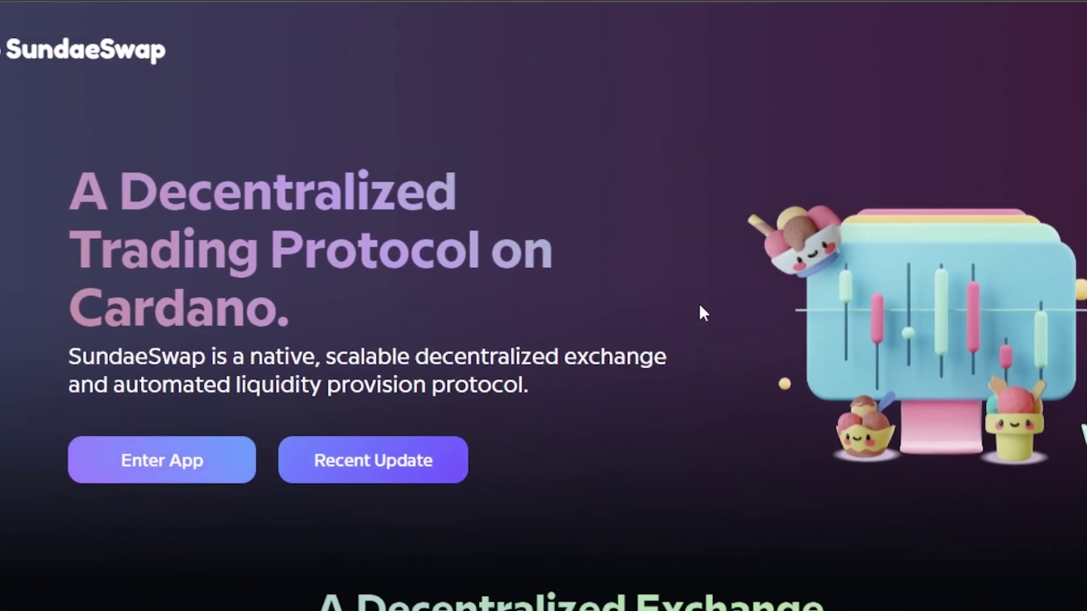
scroll(698, 304, down, 15)
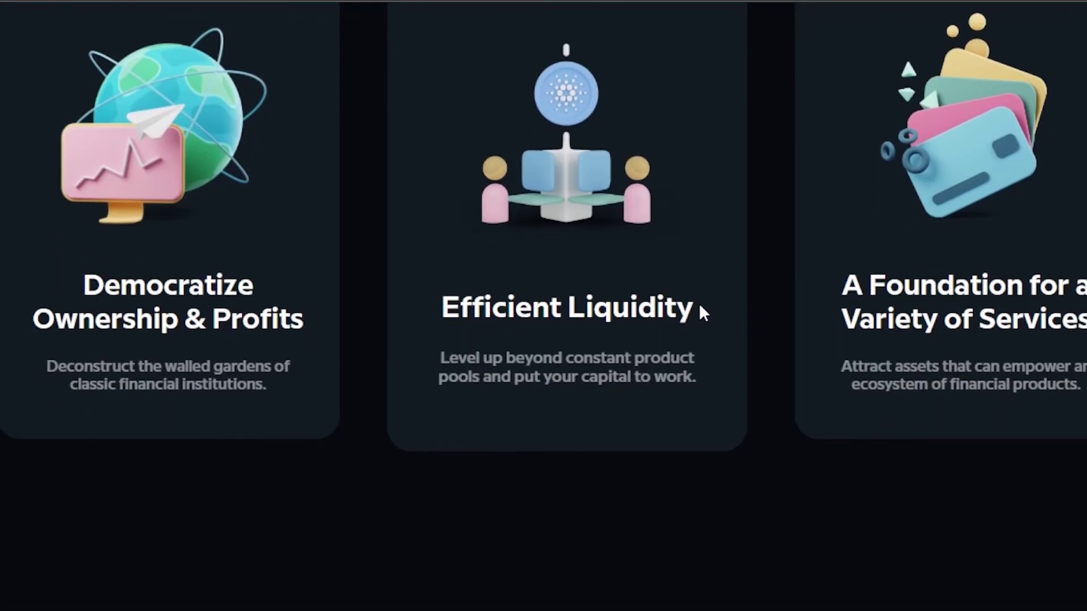
scroll(698, 303, up, 10)
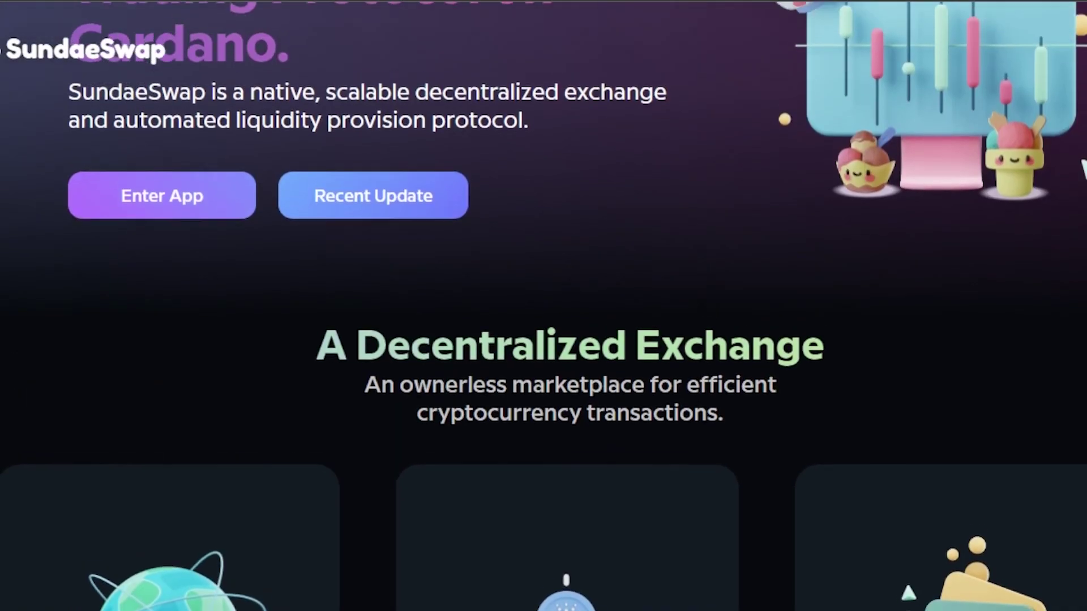
scroll(699, 303, up, 5)
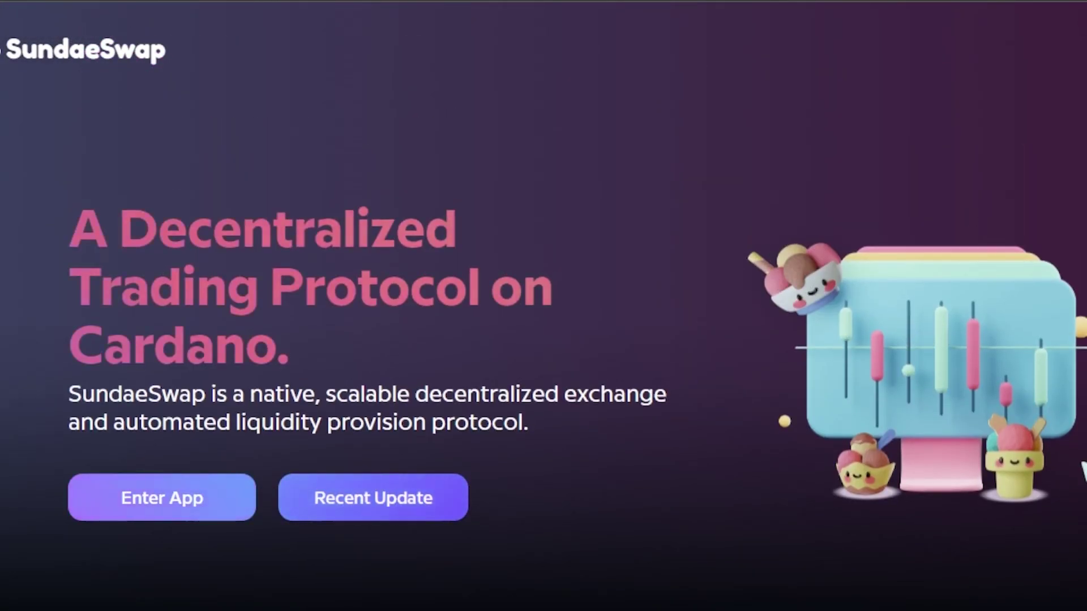
scroll(698, 304, down, 2)
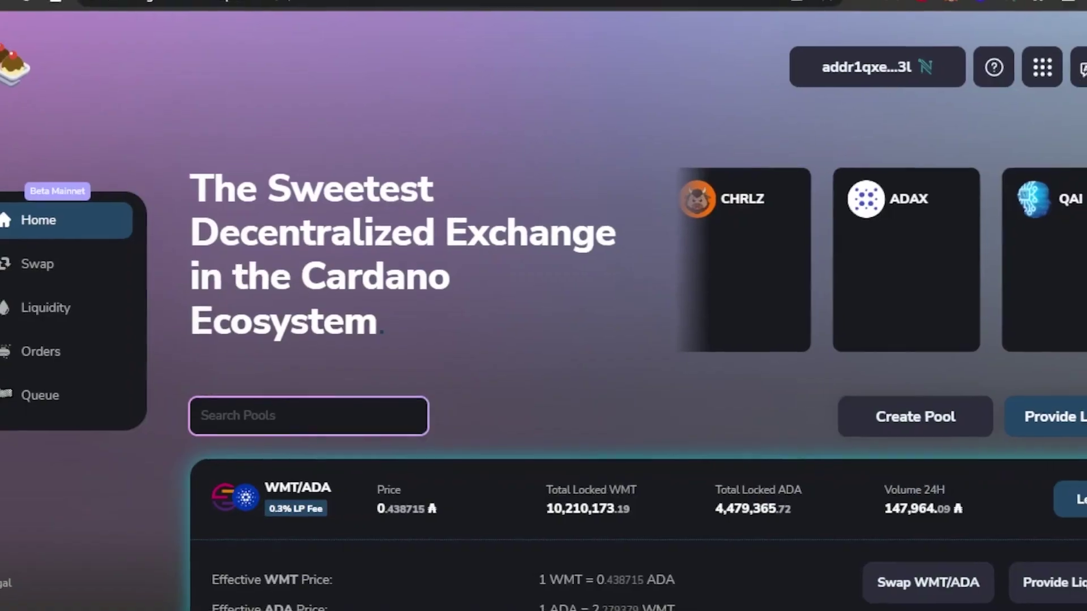
scroll(645, 339, down, 8)
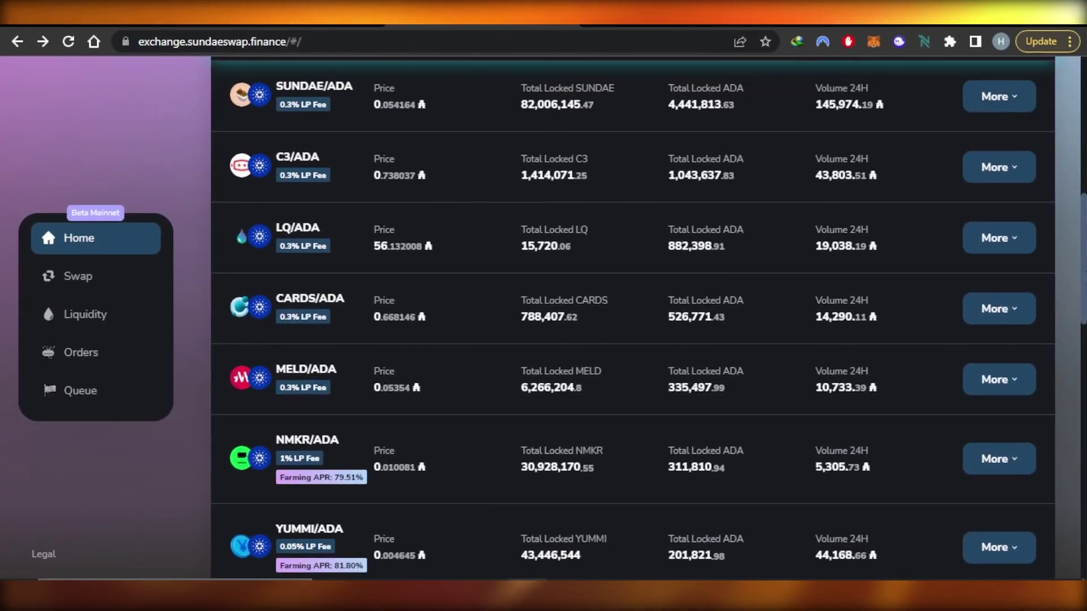
scroll(632, 317, down, 8)
scroll(632, 317, up, 5)
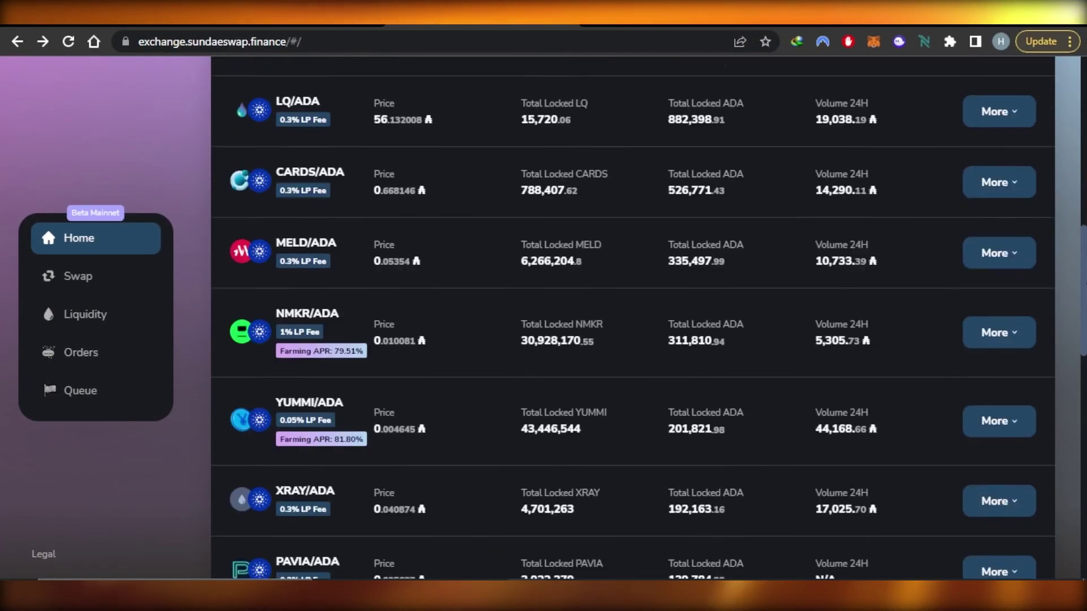
scroll(523, 262, up, 10)
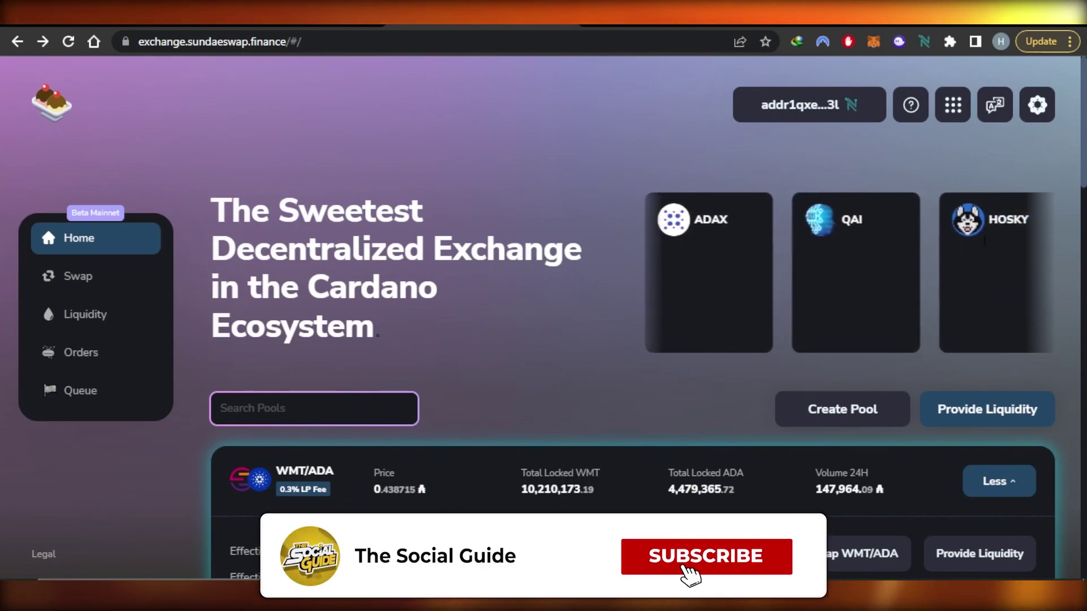
scroll(632, 317, down, 7)
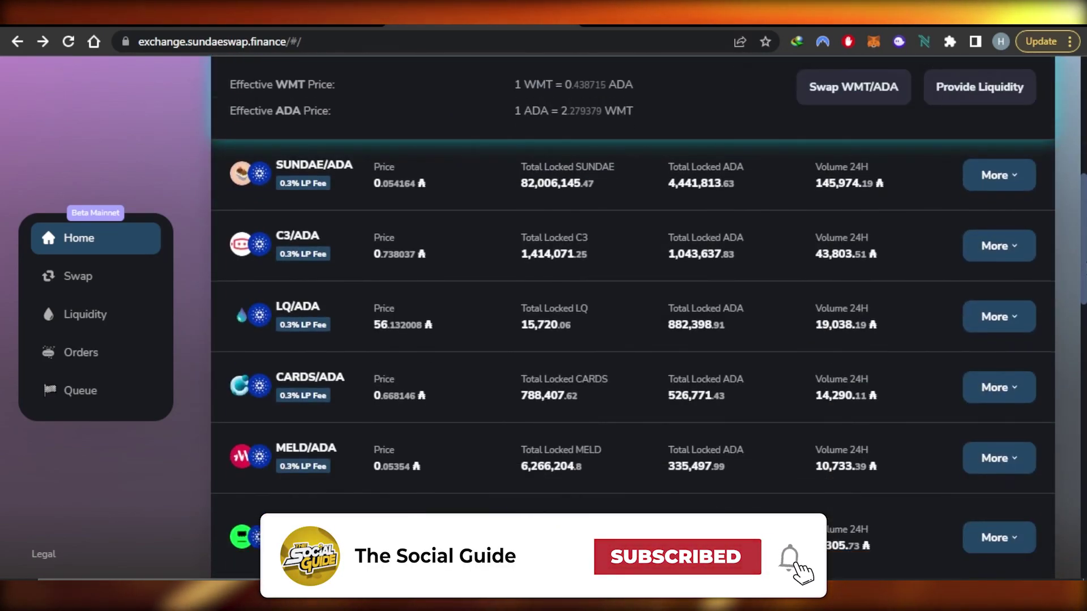
scroll(633, 317, down, 6)
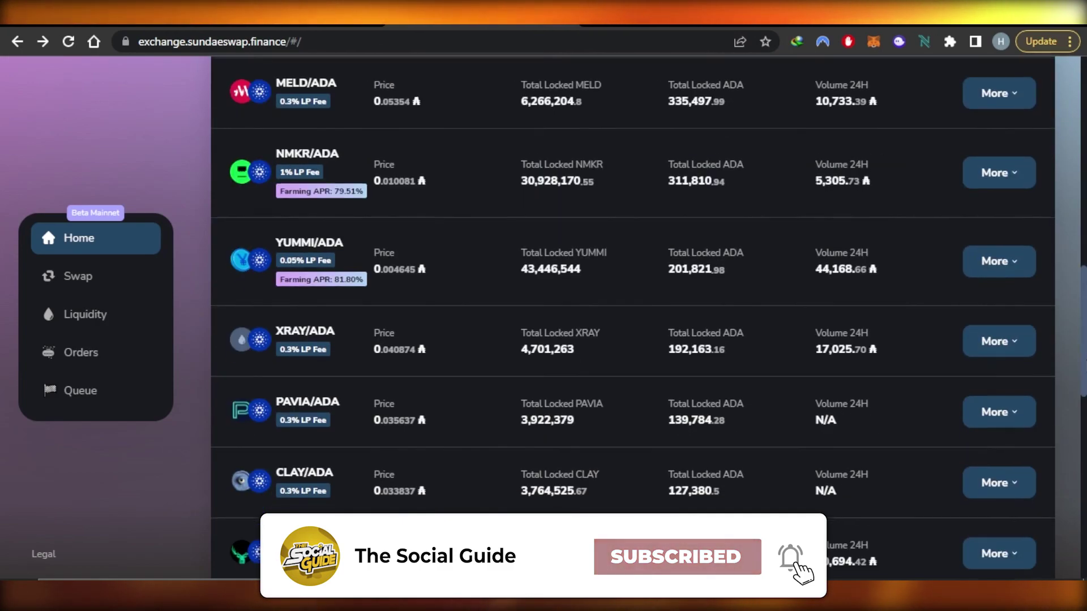
scroll(632, 317, down, 6)
scroll(633, 317, up, 9)
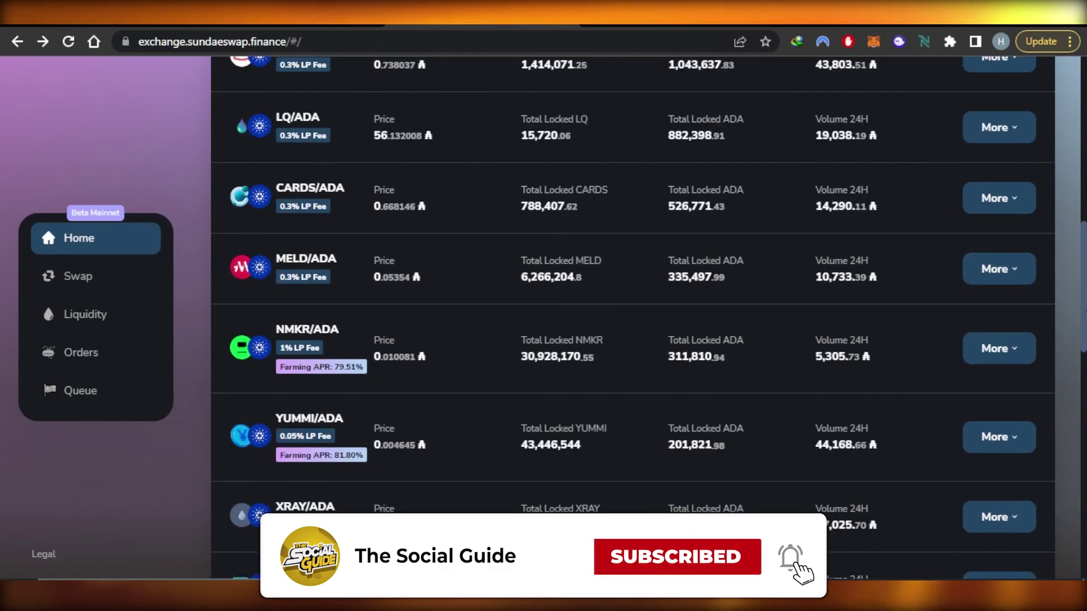